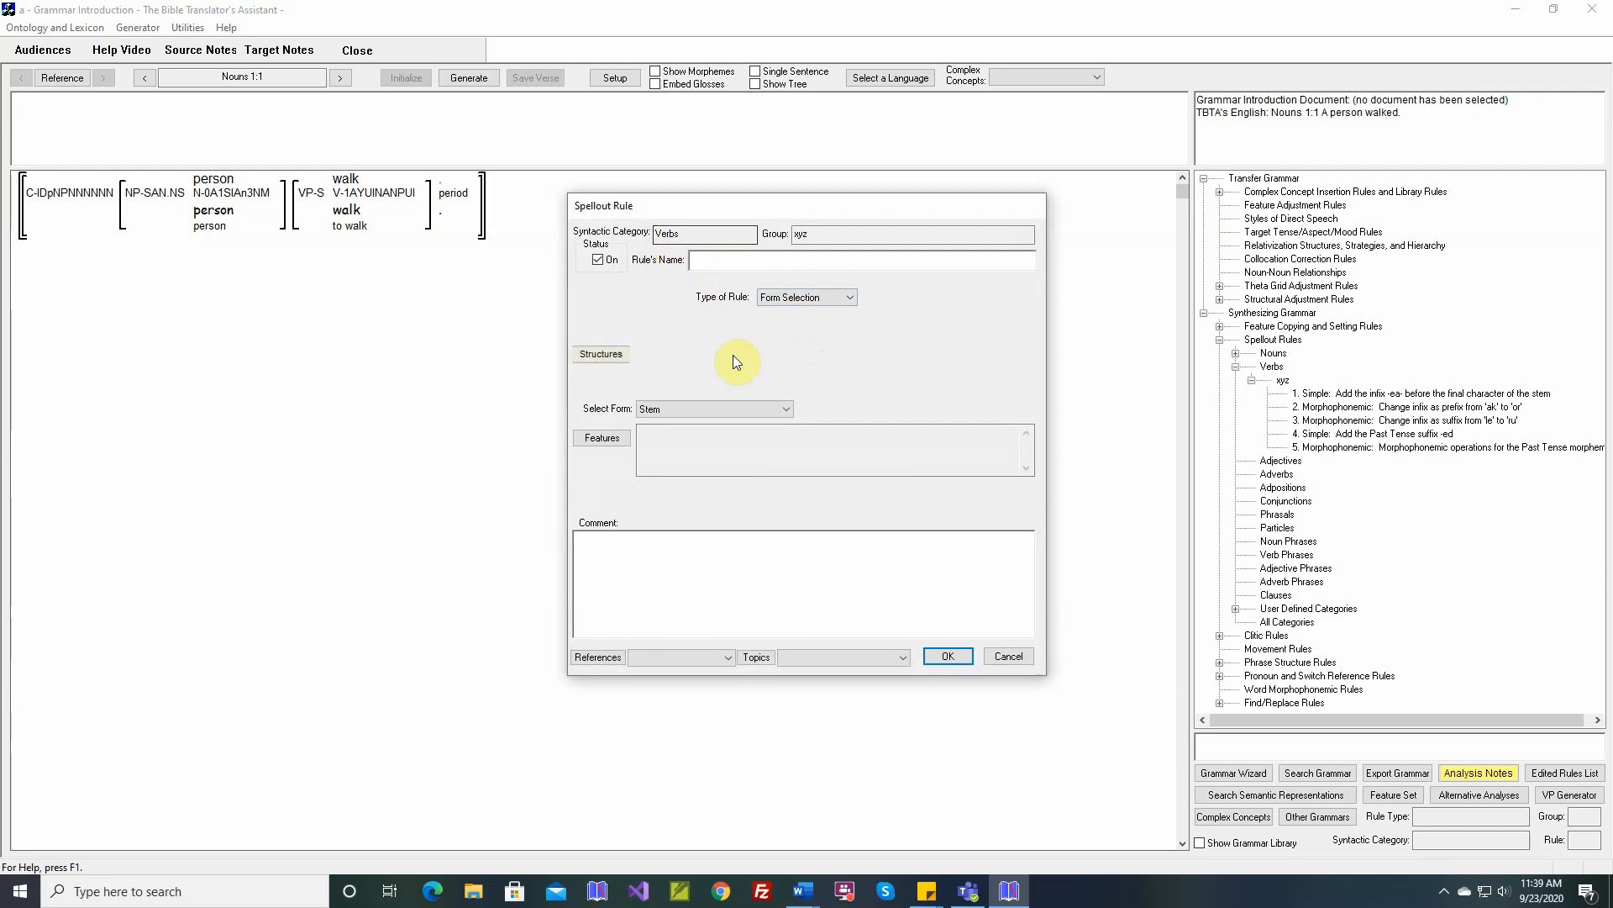
click(784, 409)
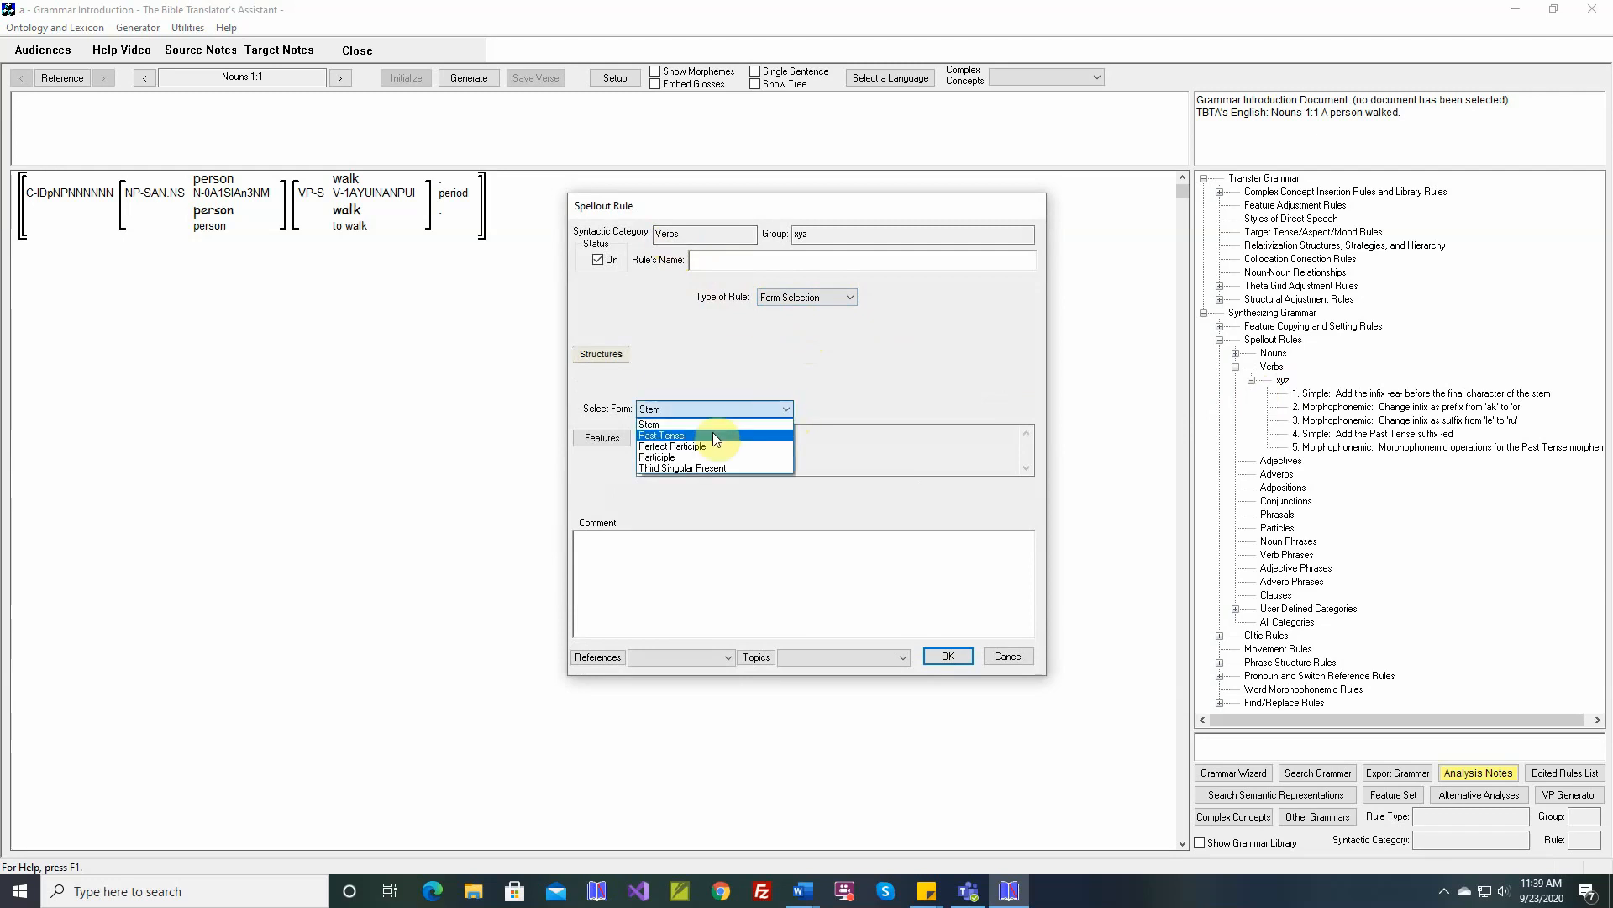
click(1020, 655)
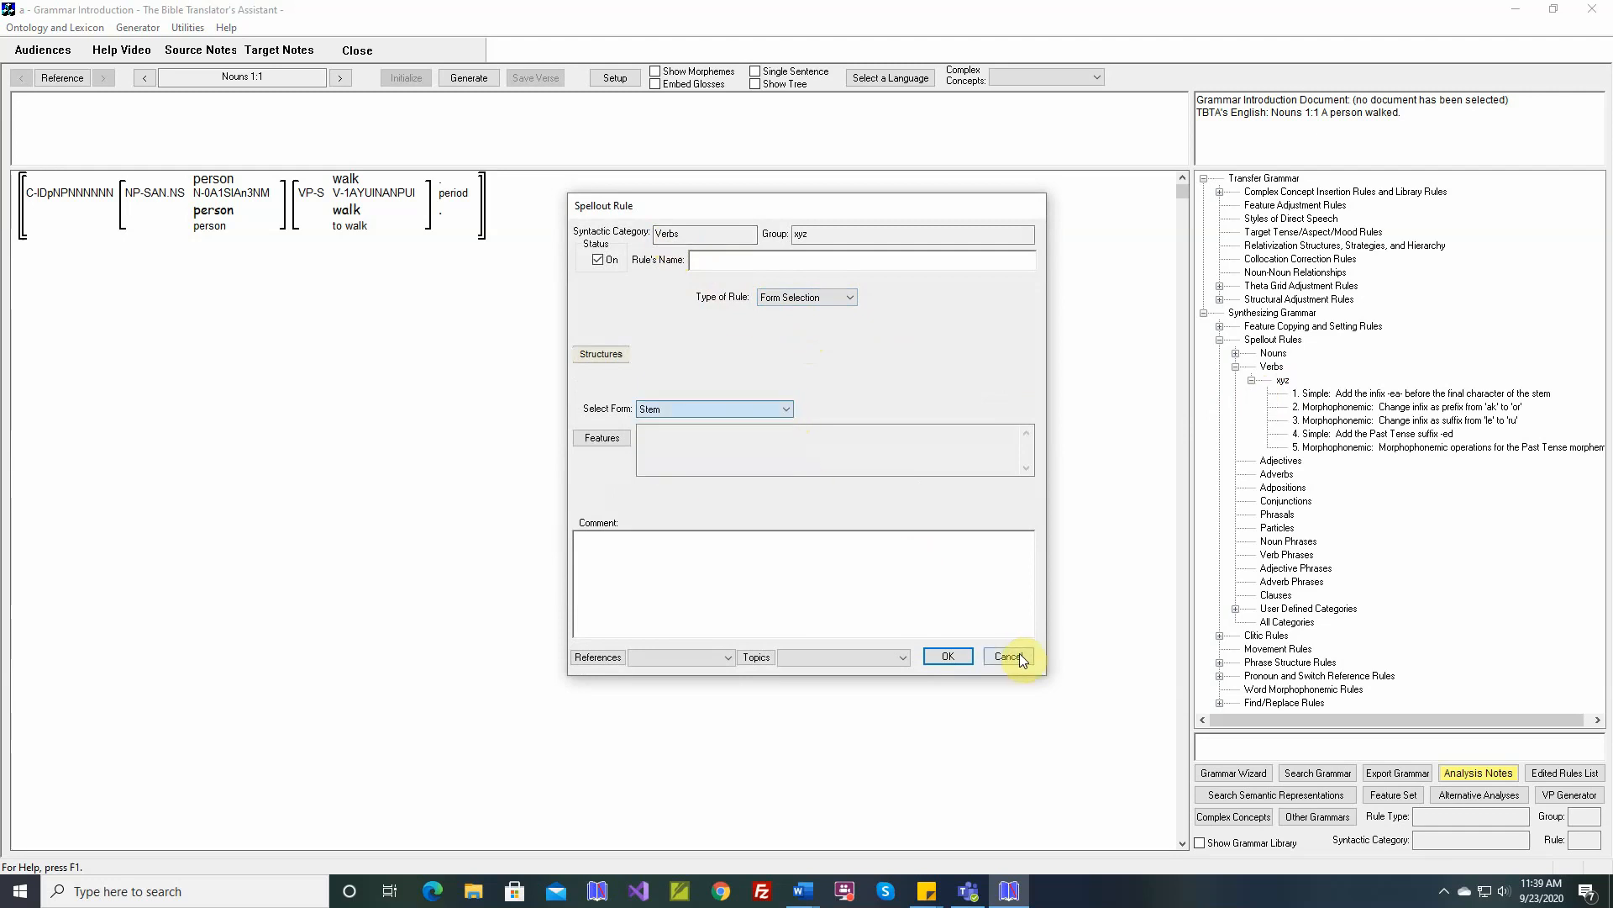
click(1020, 655)
Open the target lexicon for verbs and view the inflected forms of the stem walk.
click(55, 27)
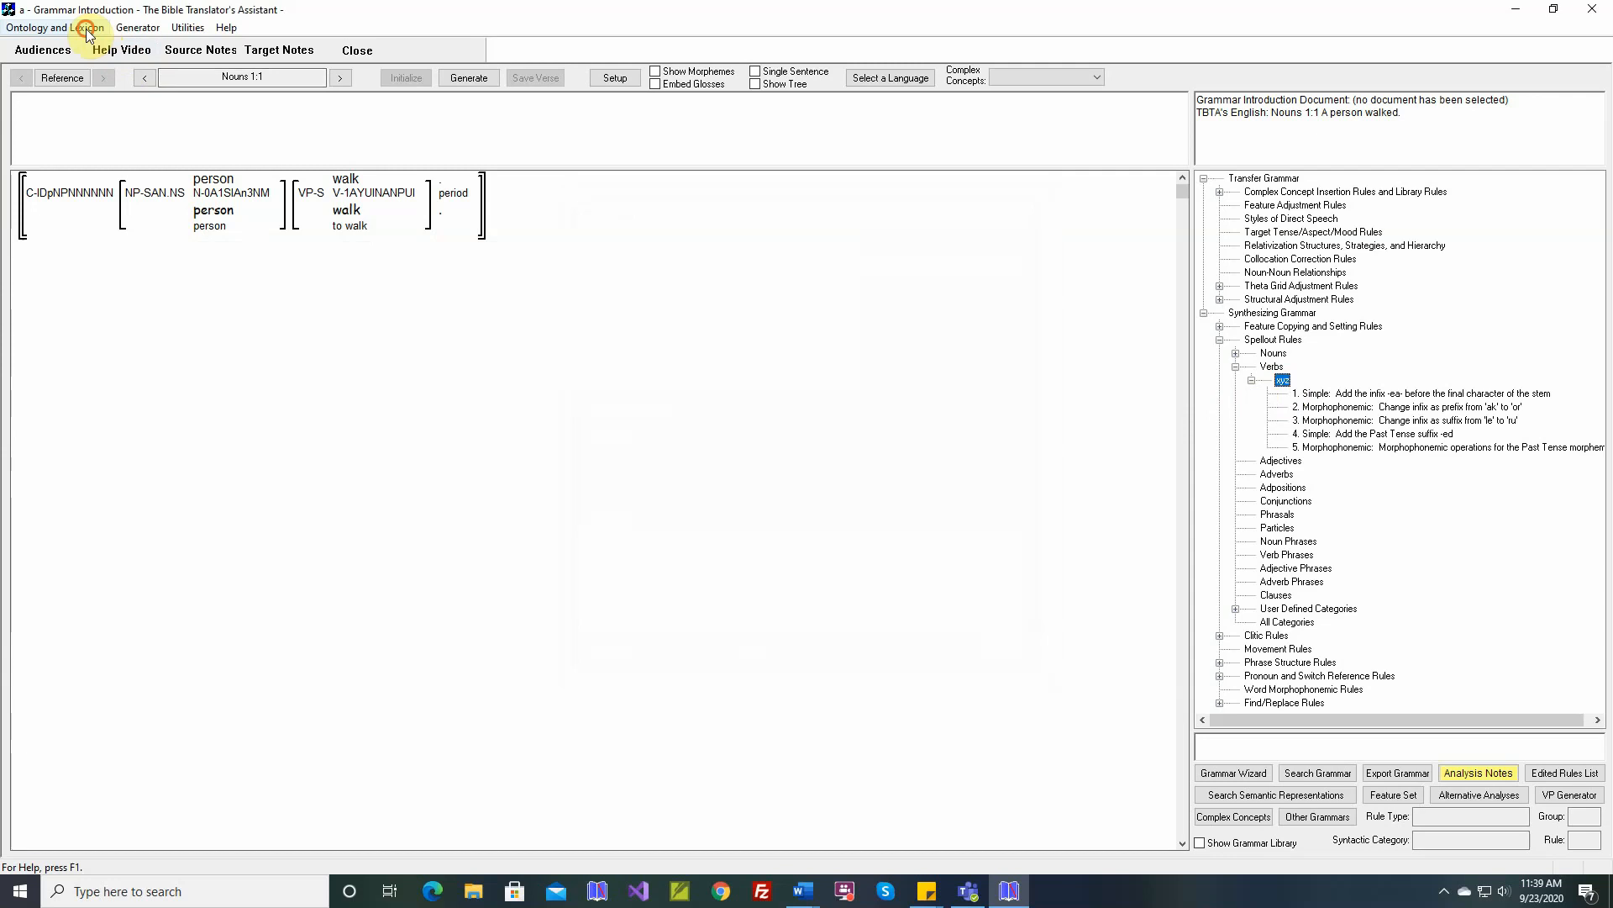
mouse_move(50, 47)
click(144, 77)
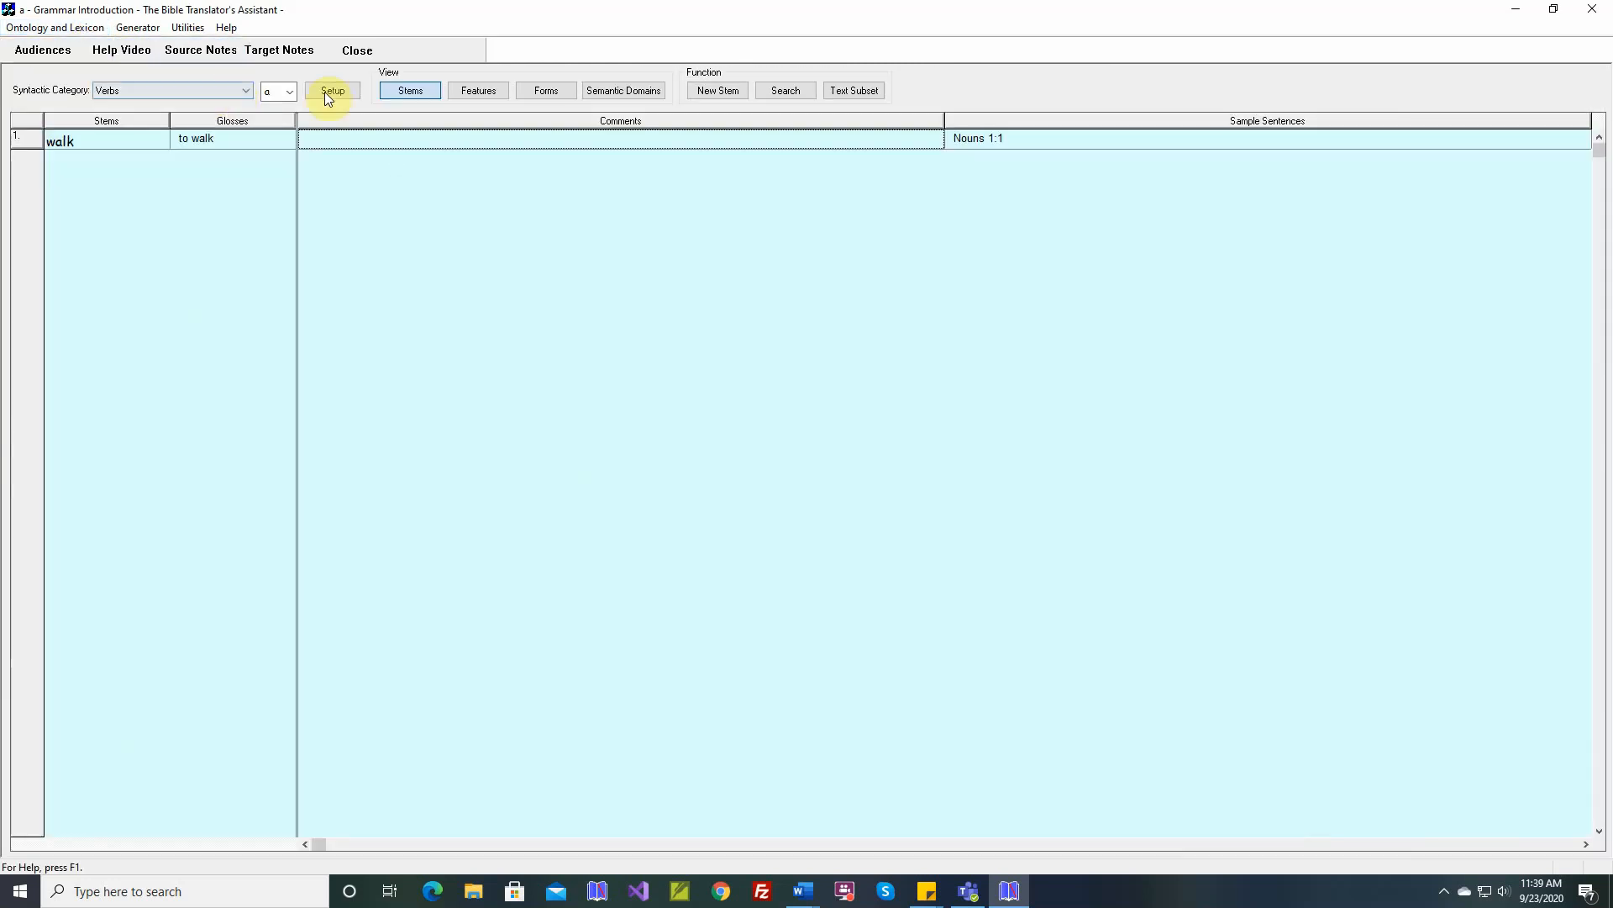
click(556, 92)
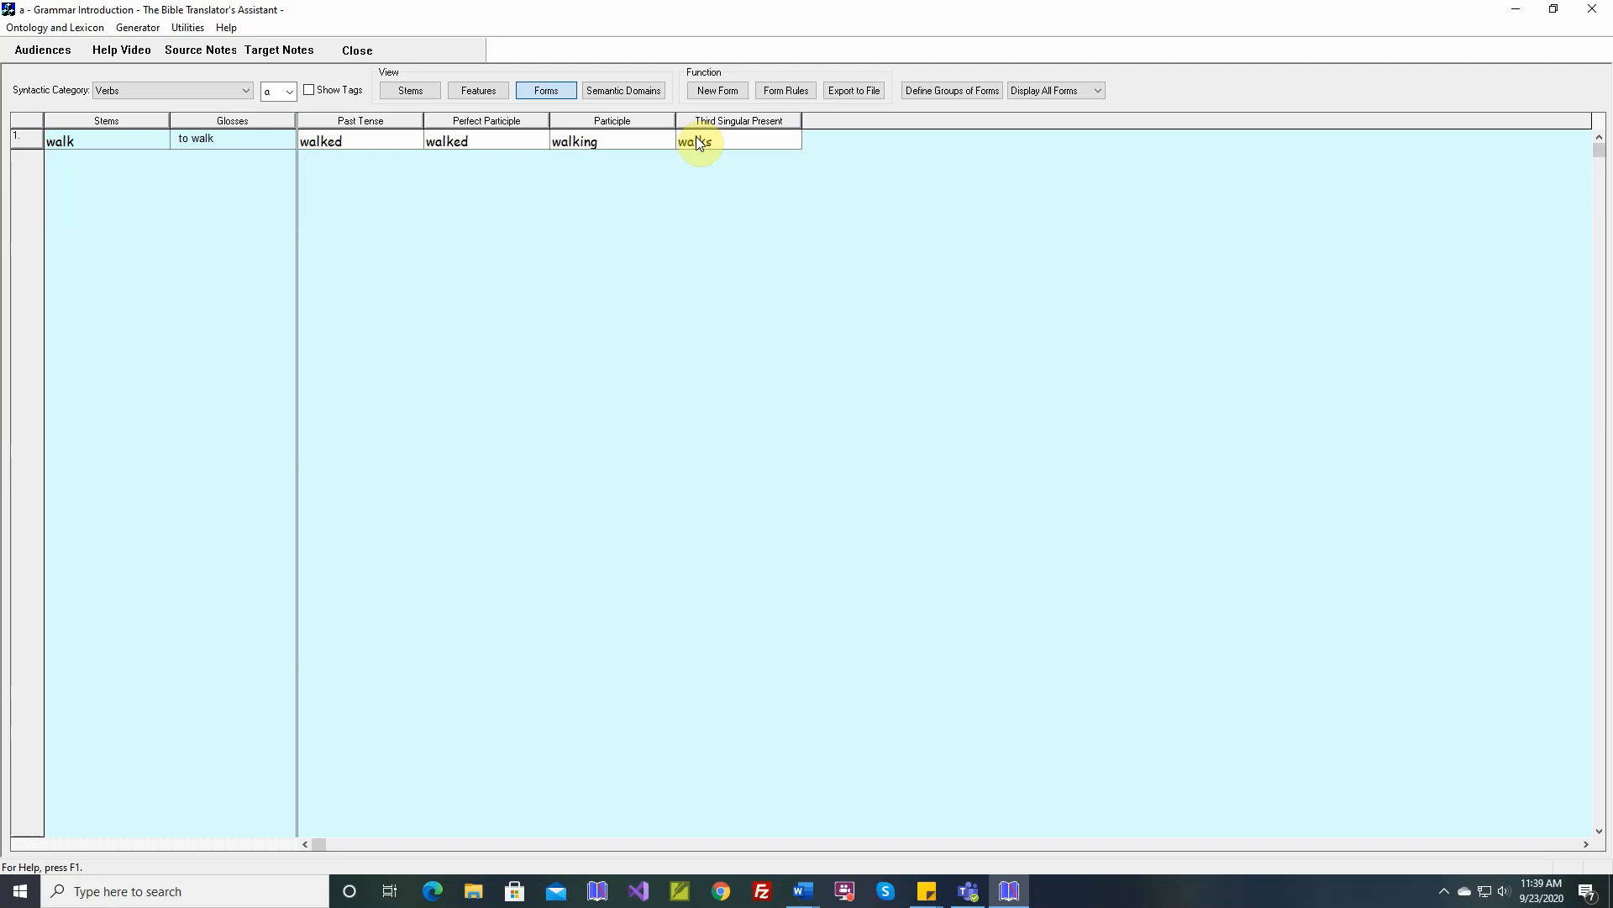
Return to the grammar and start a new Form Selection spellout rule in the xyz group of Verbs.
click(137, 28)
click(154, 48)
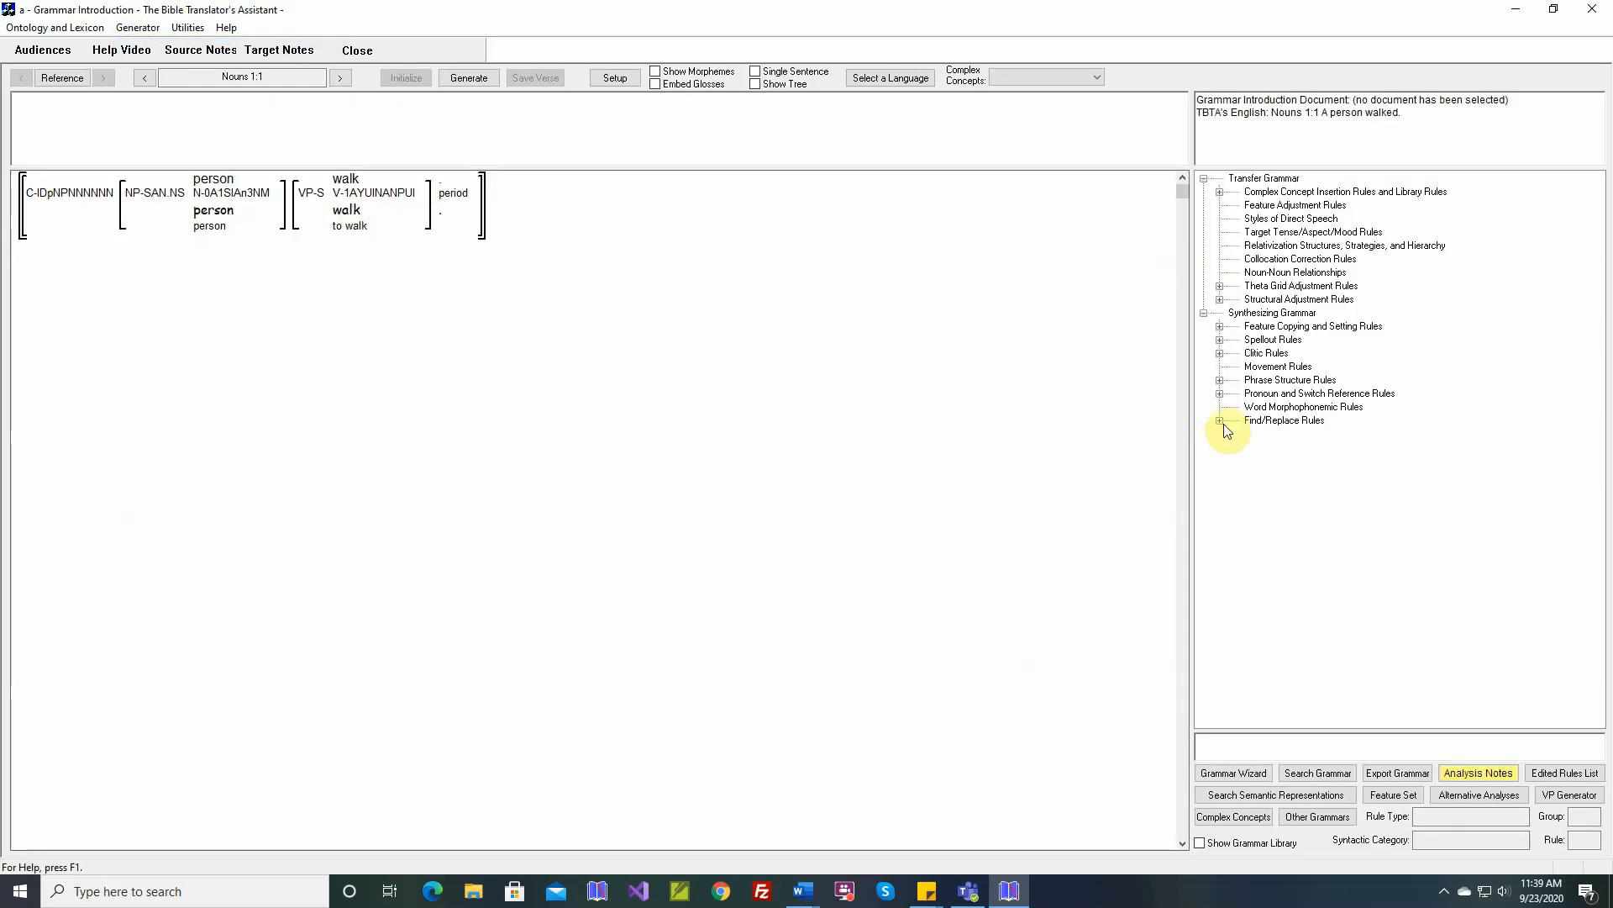
click(1219, 339)
click(1235, 367)
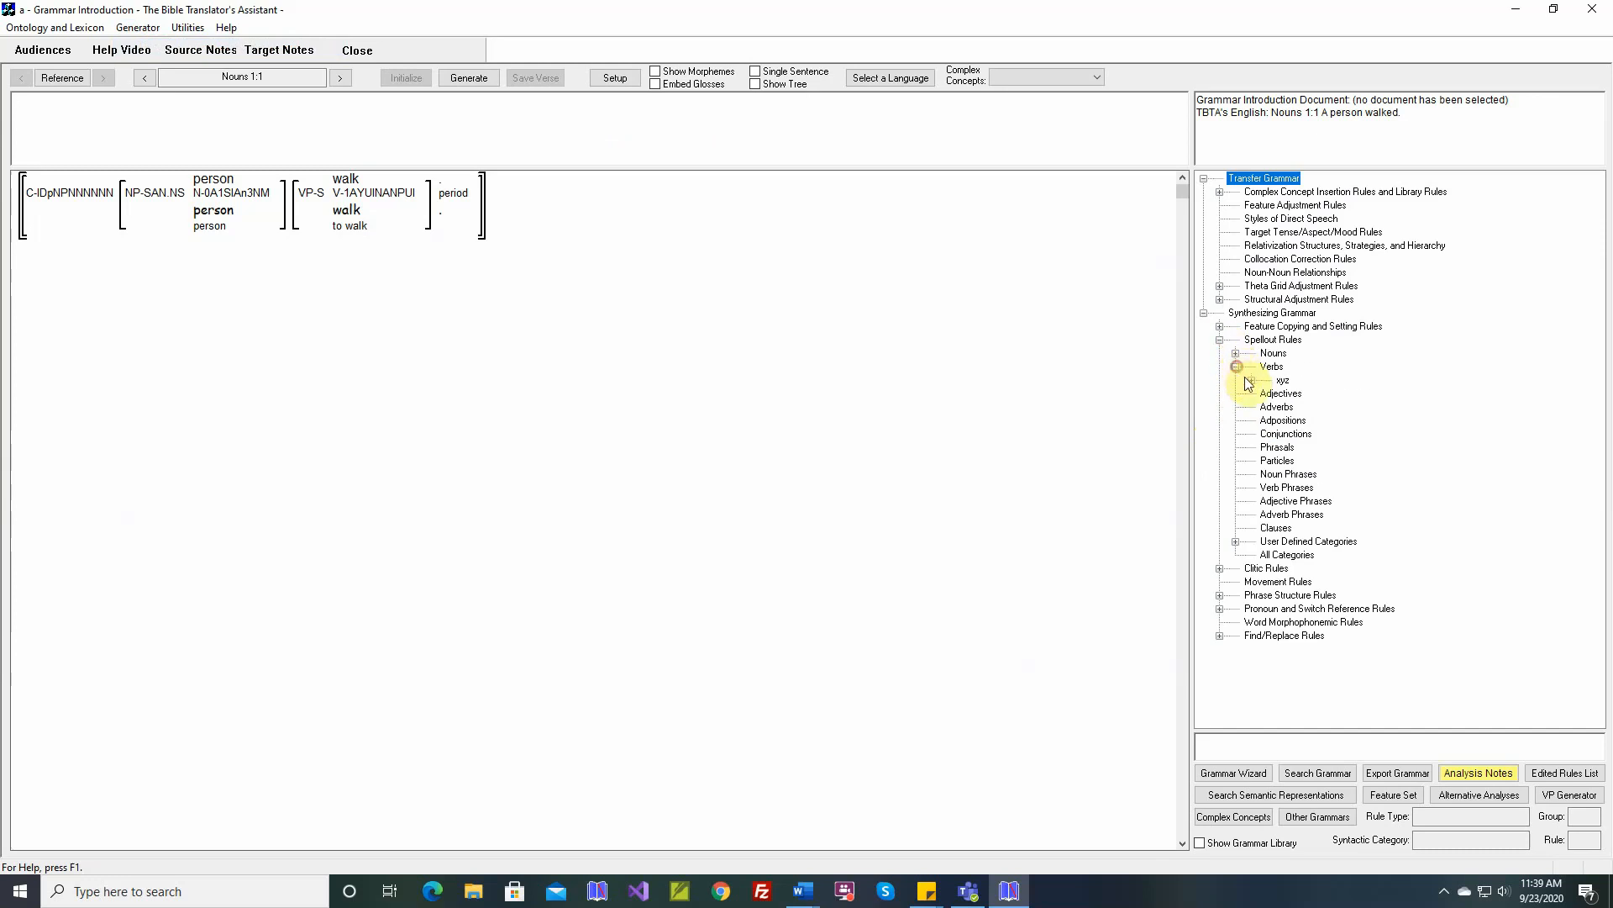
click(1252, 380)
double_click(1284, 379)
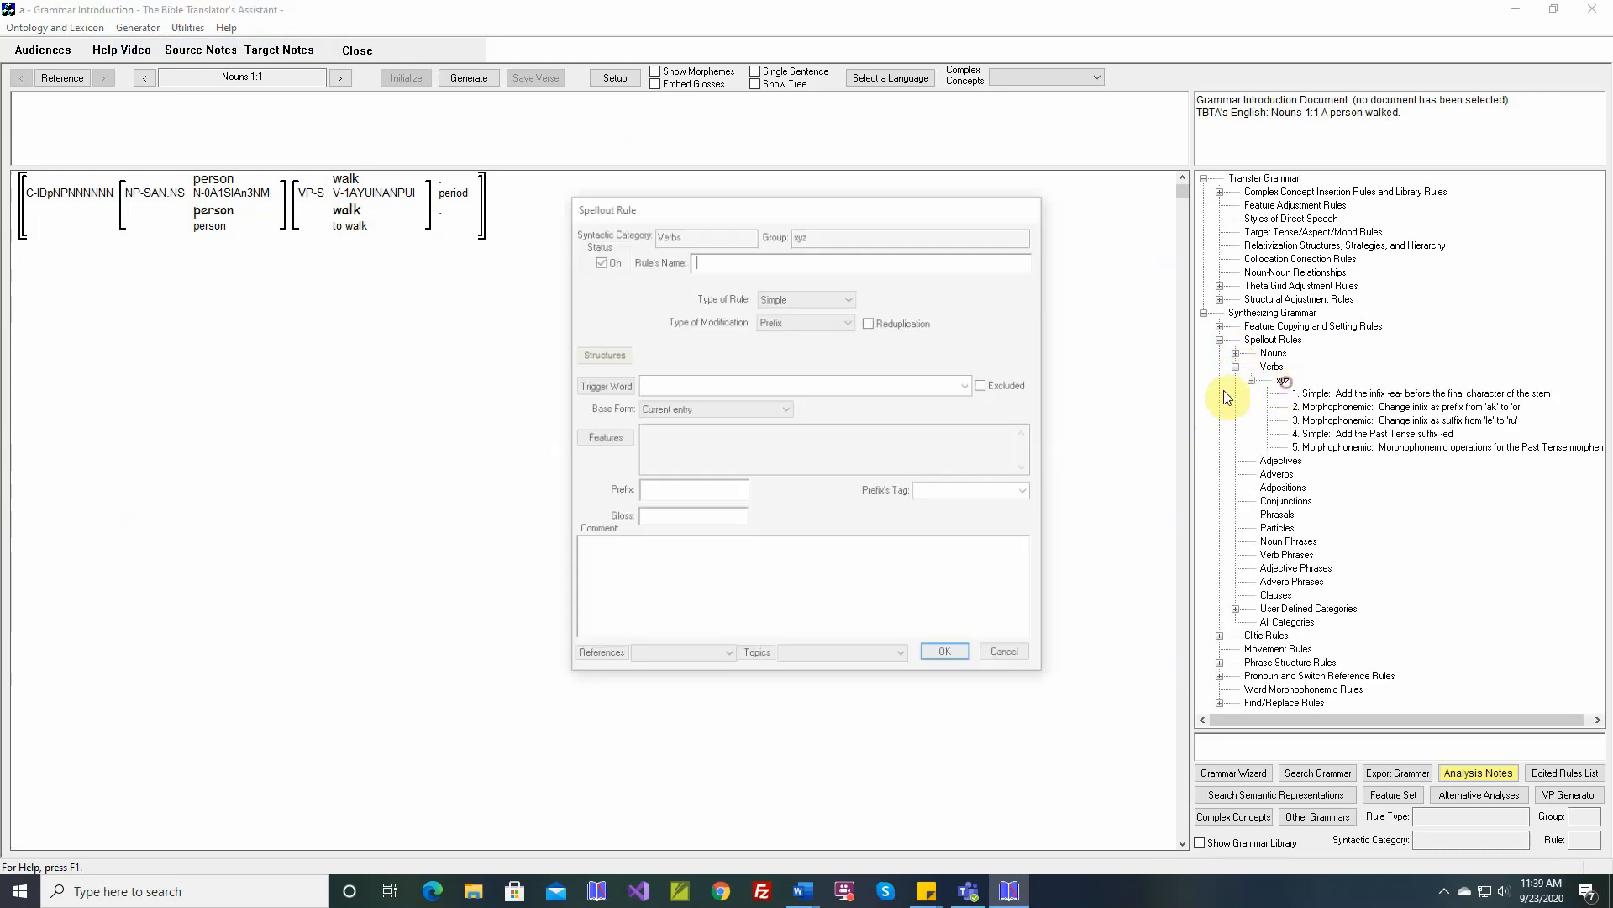
click(815, 299)
click(798, 335)
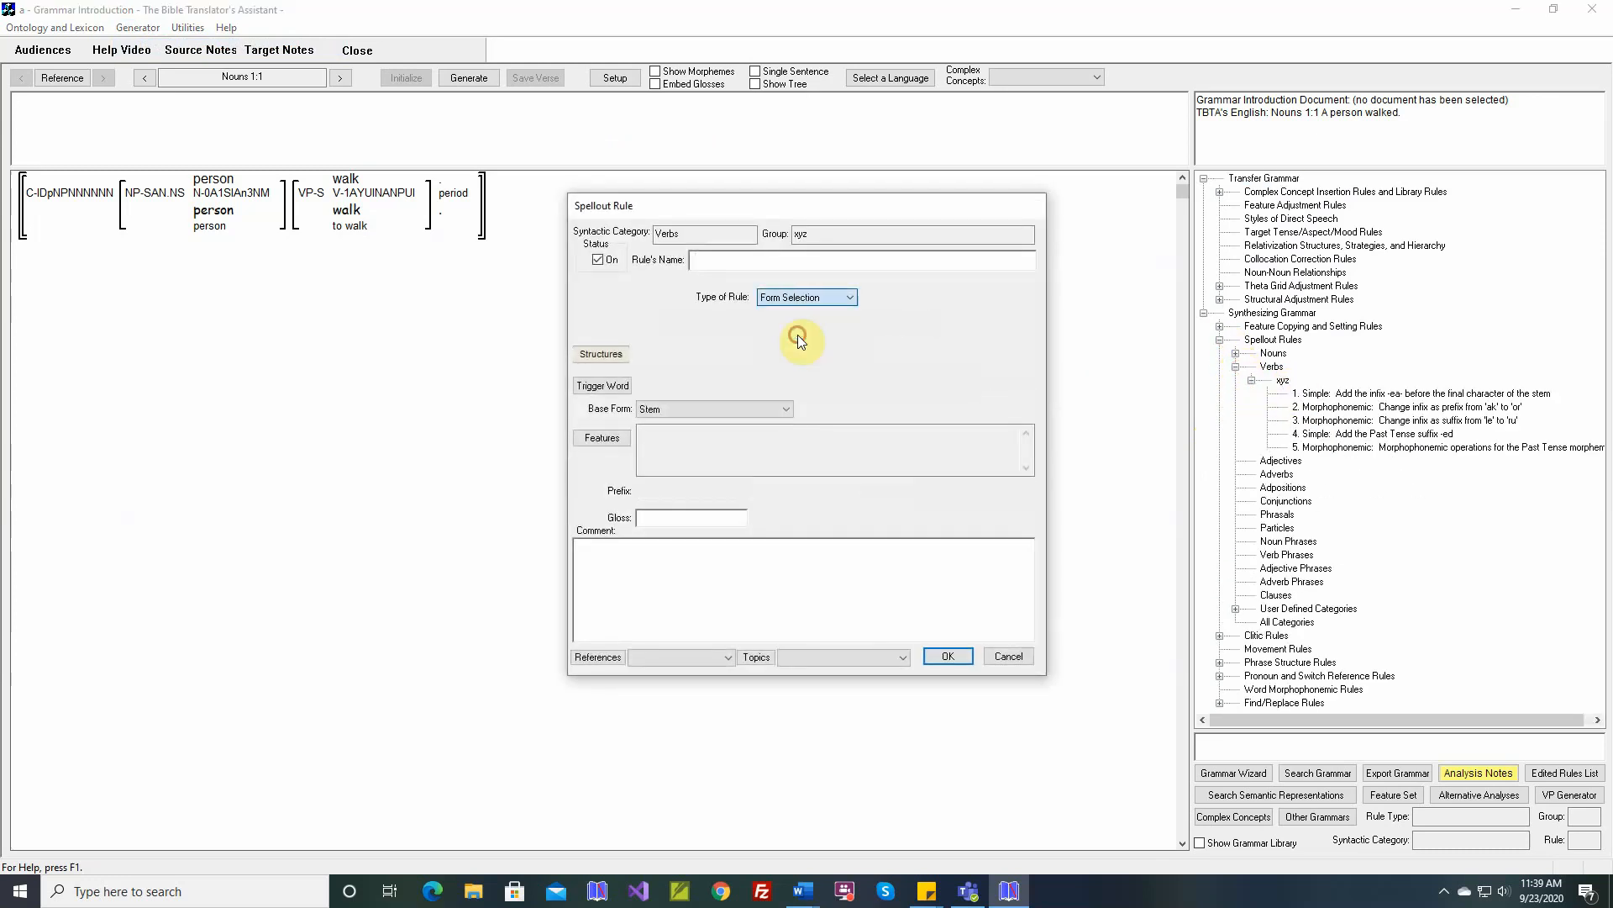
Make the rule select the Past Tense form and require the word feature Target Tense & Form = Past.
click(778, 408)
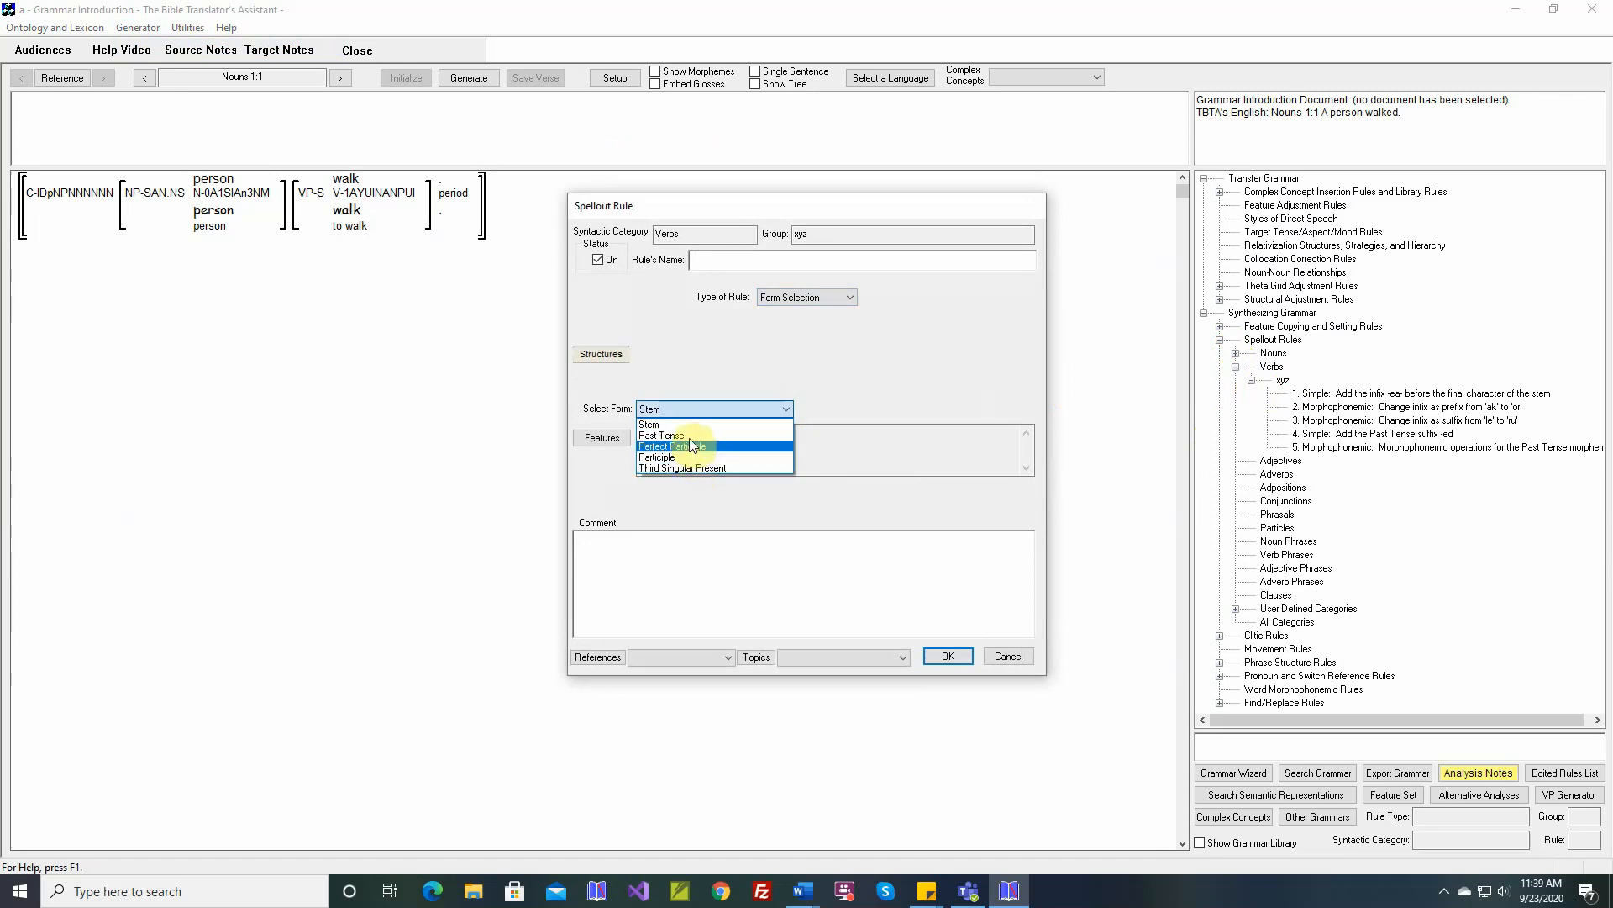
click(691, 435)
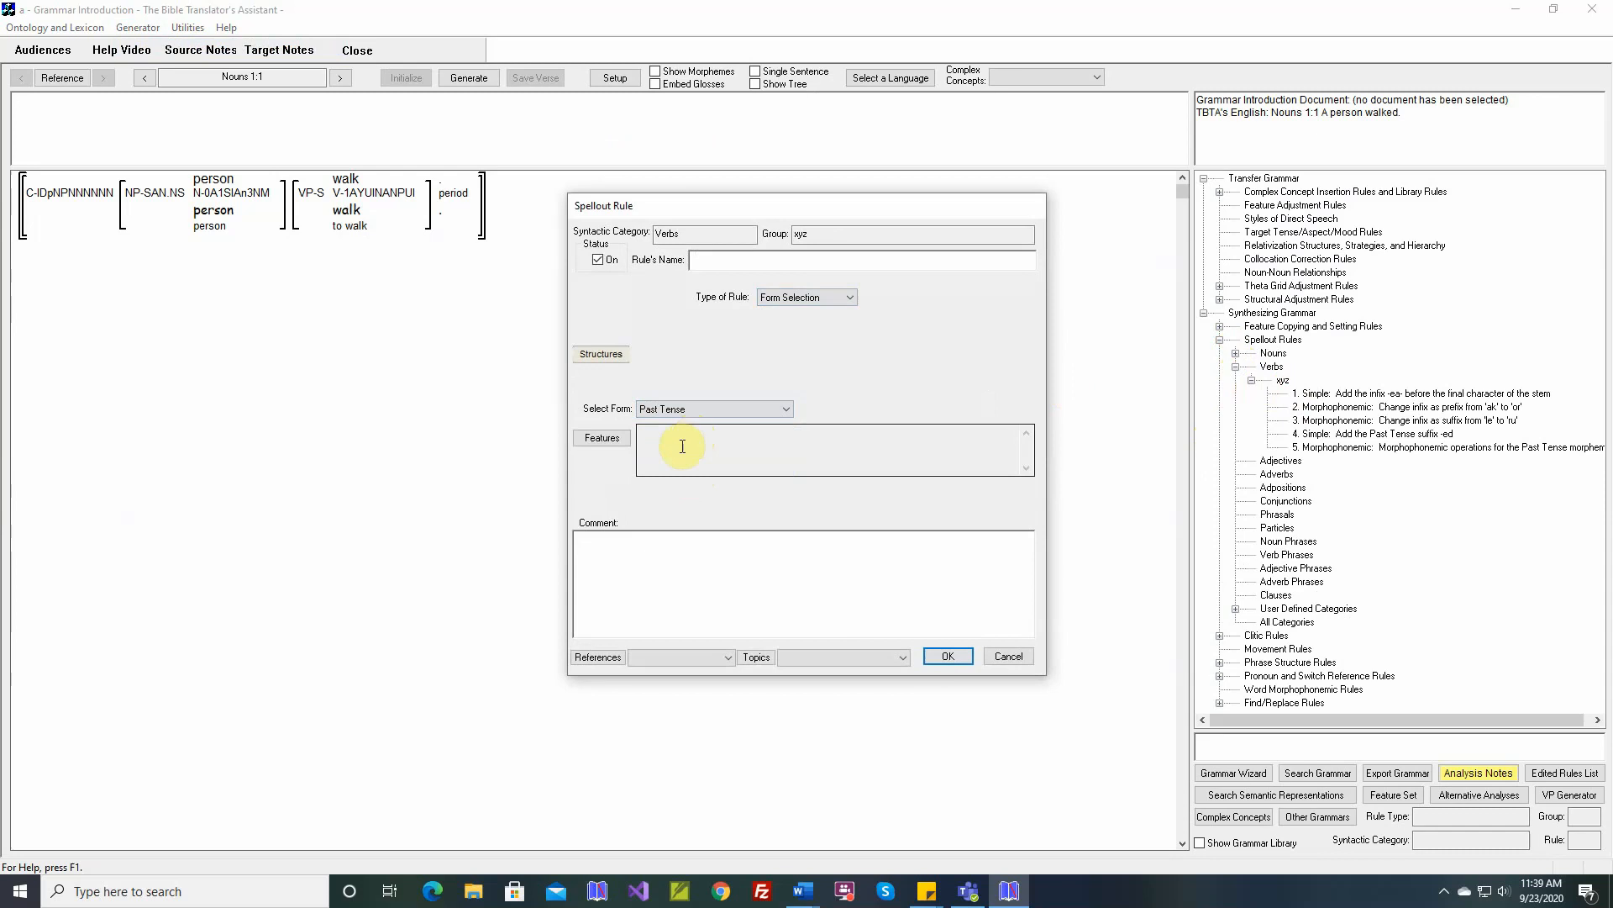
click(602, 438)
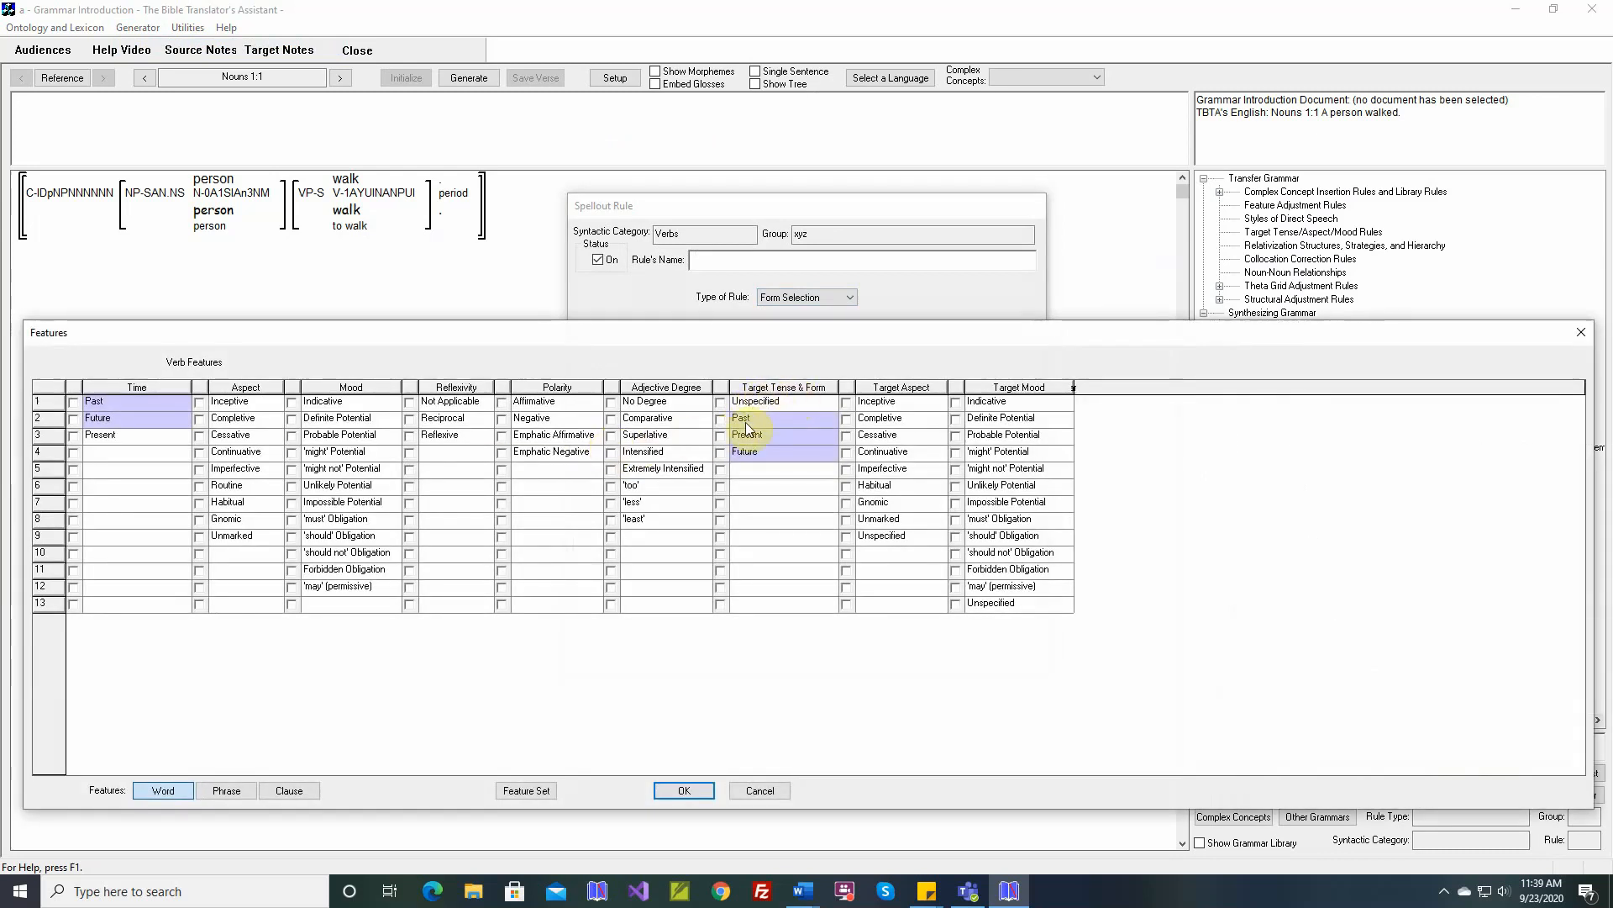
click(720, 418)
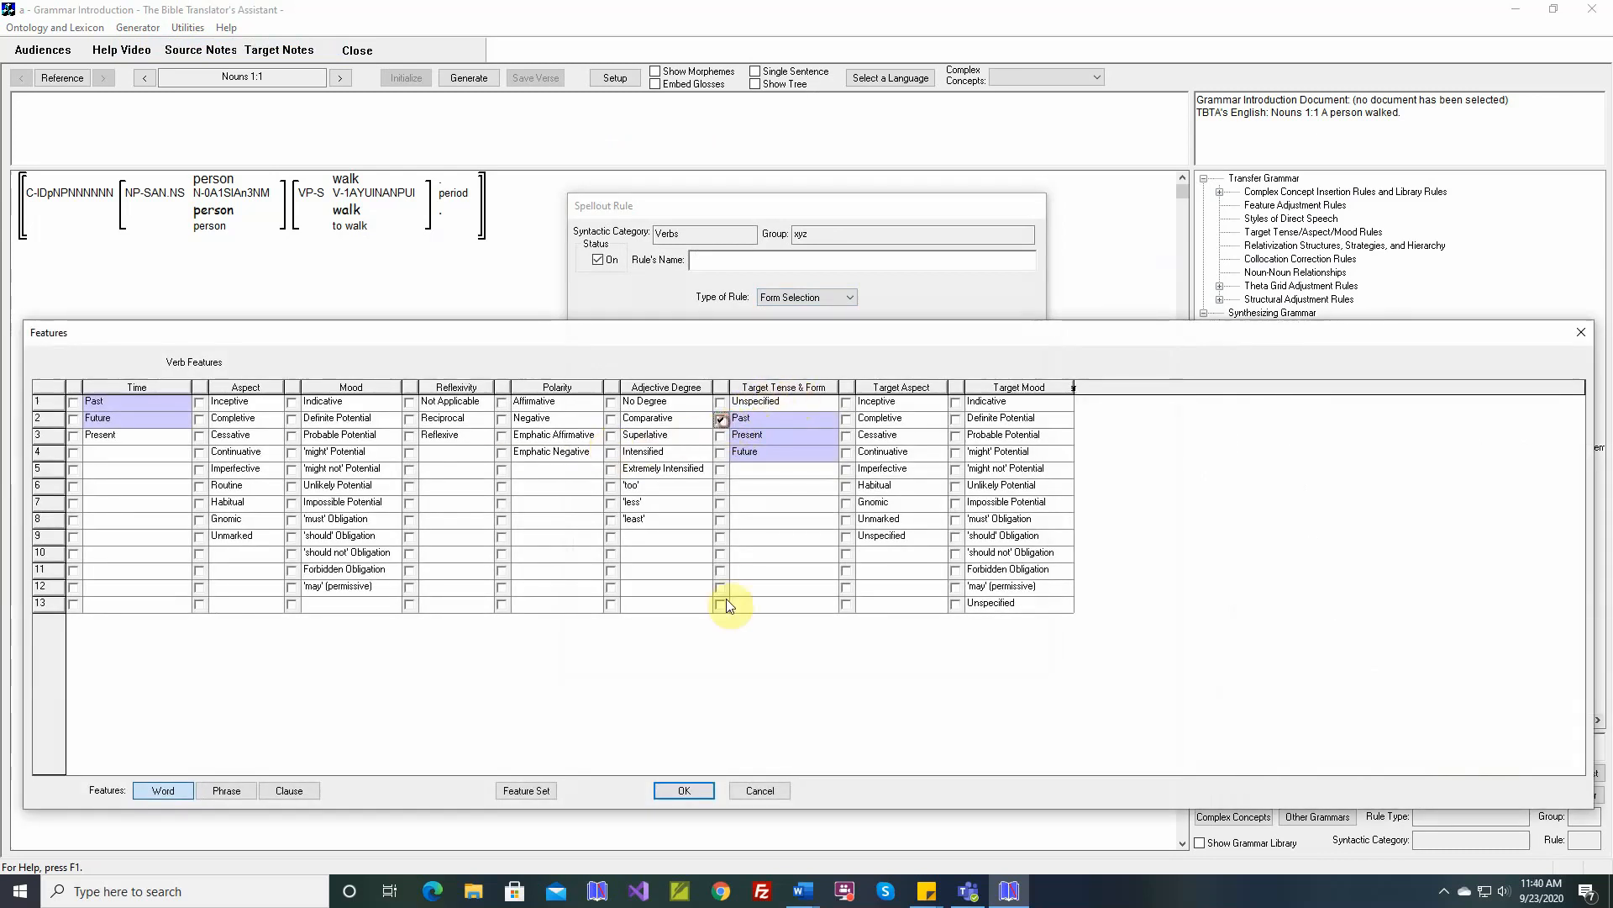
click(684, 792)
Name the rule "Select the Past Tense form from the Lexicon" and save it.
click(765, 269)
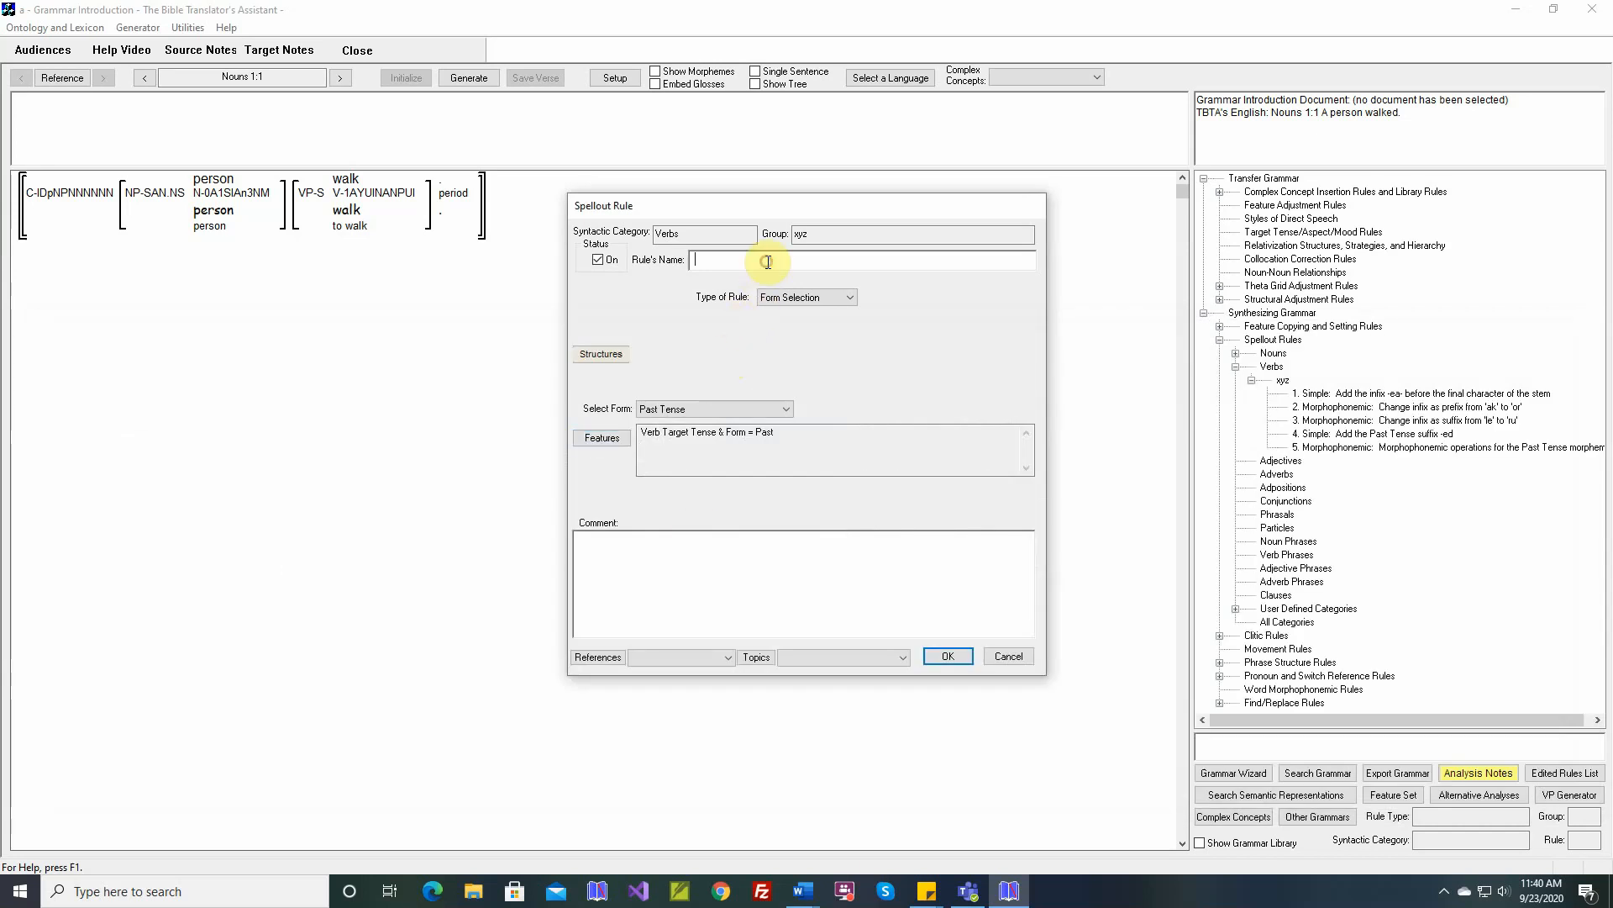
text(Select the Pat)
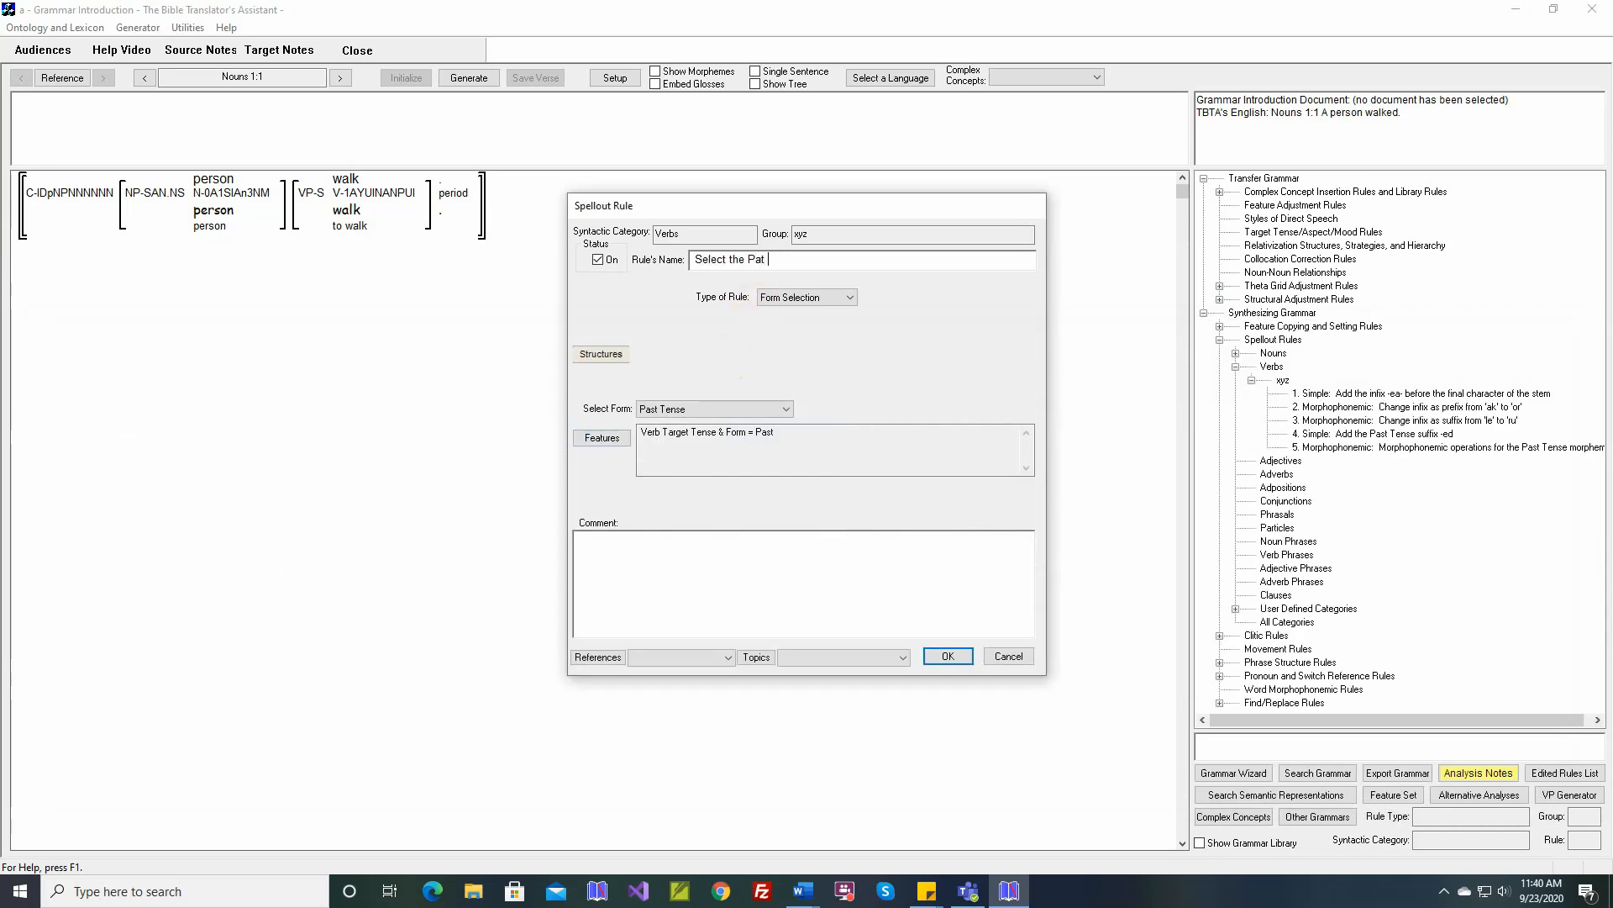
key(BackSpace)
text(st Tense form from the Lexicon)
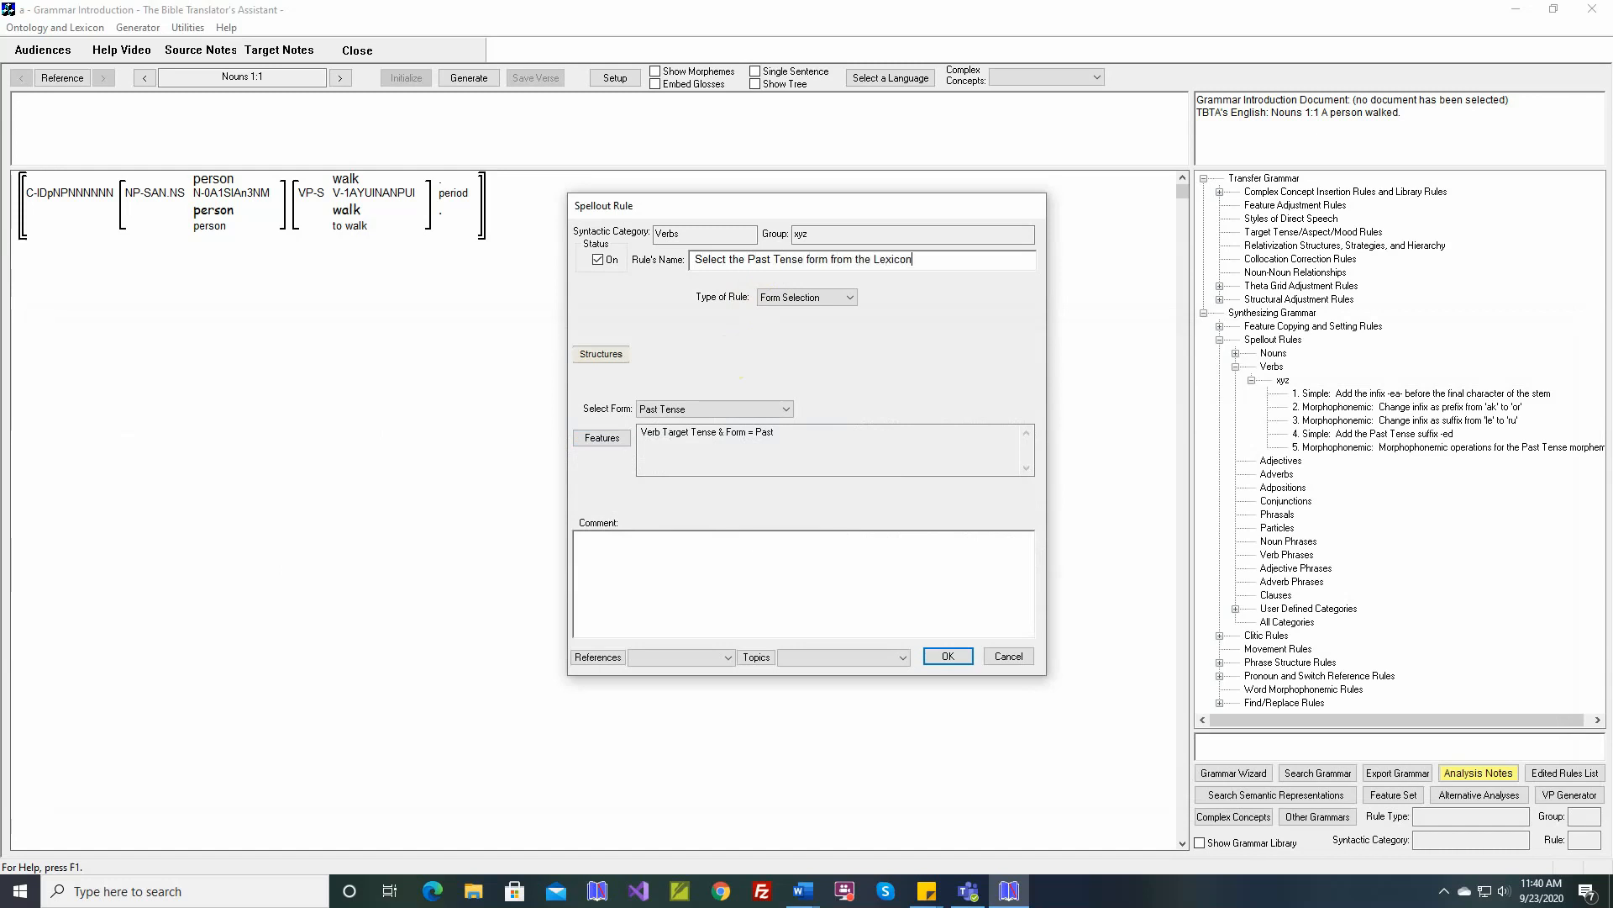
click(947, 655)
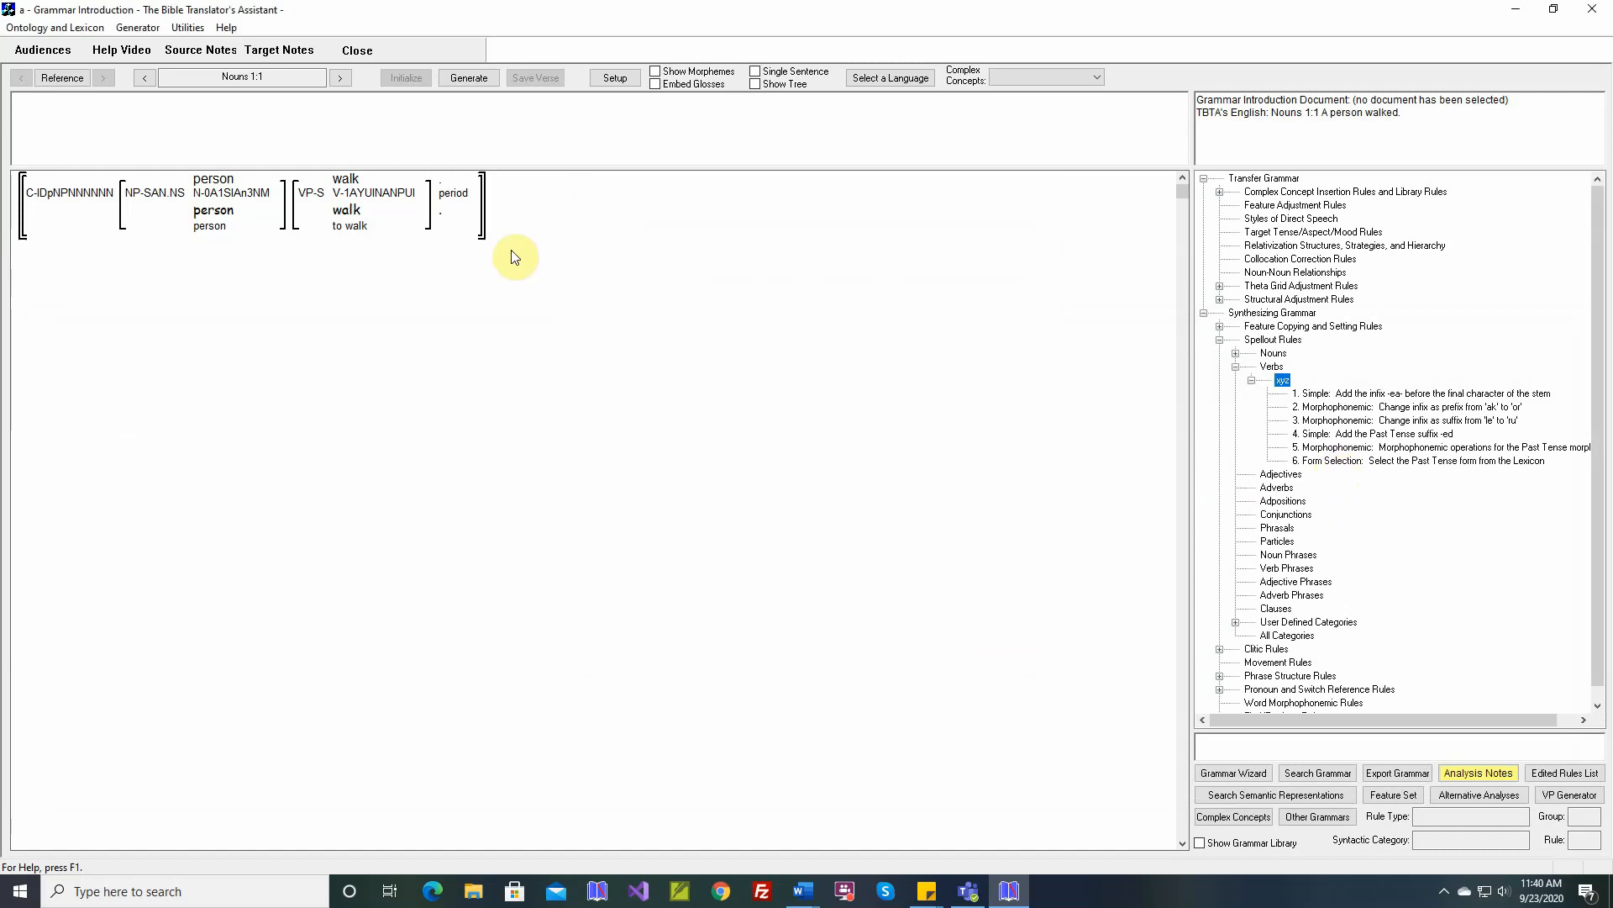
Generate the text for Nouns 1:1 and move the Form Selection rule to the first position in the xyz group.
click(476, 88)
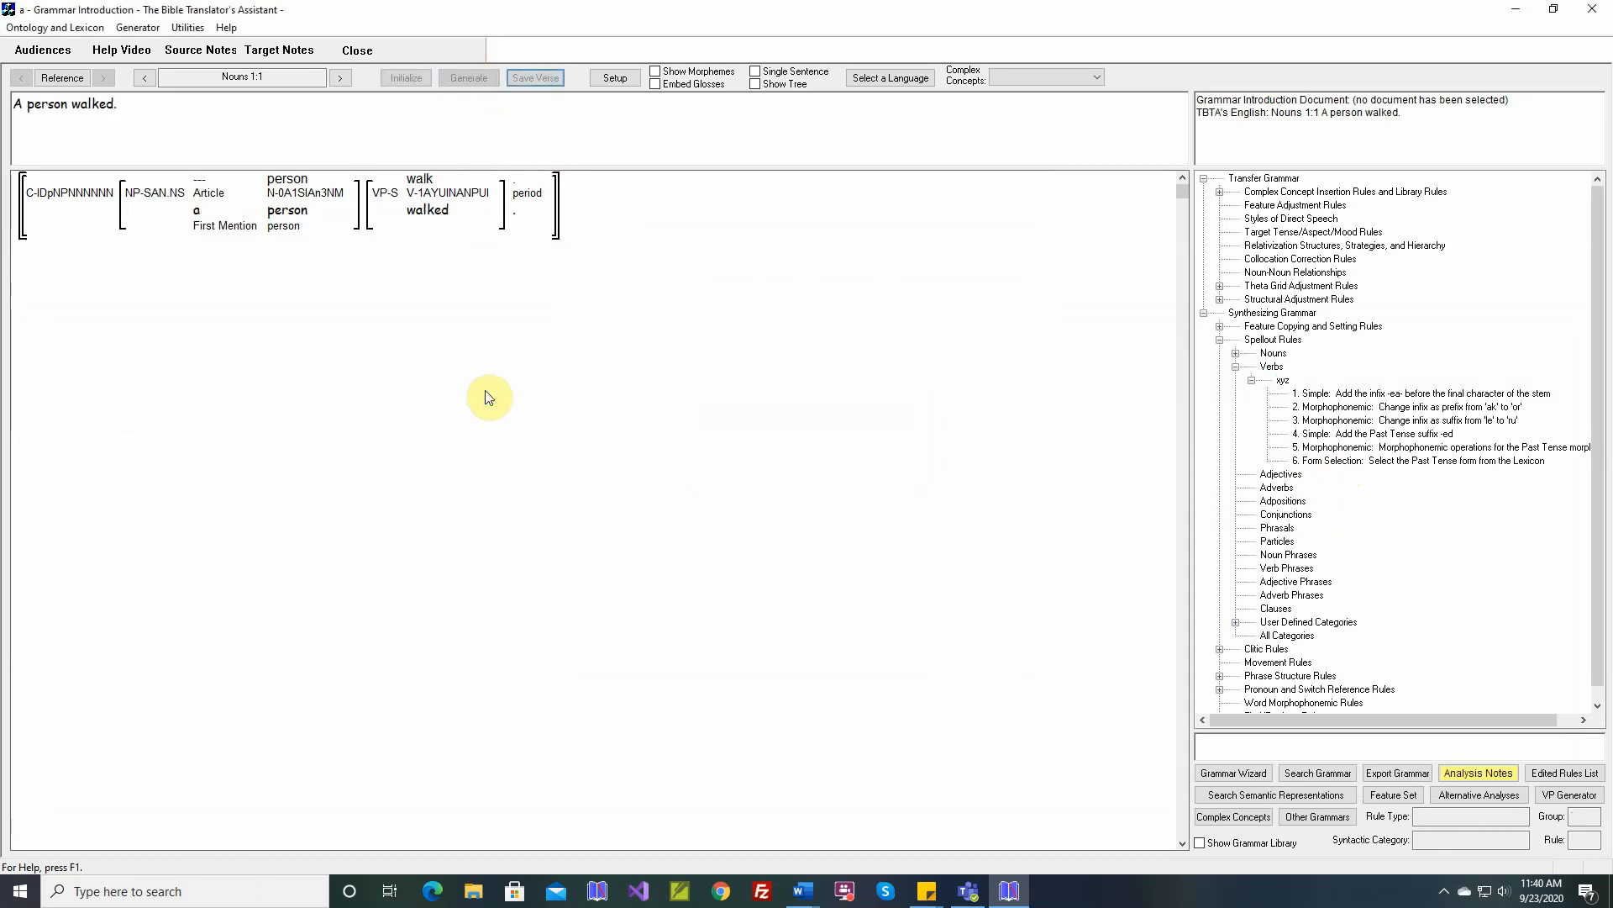
mouse_move(435, 217)
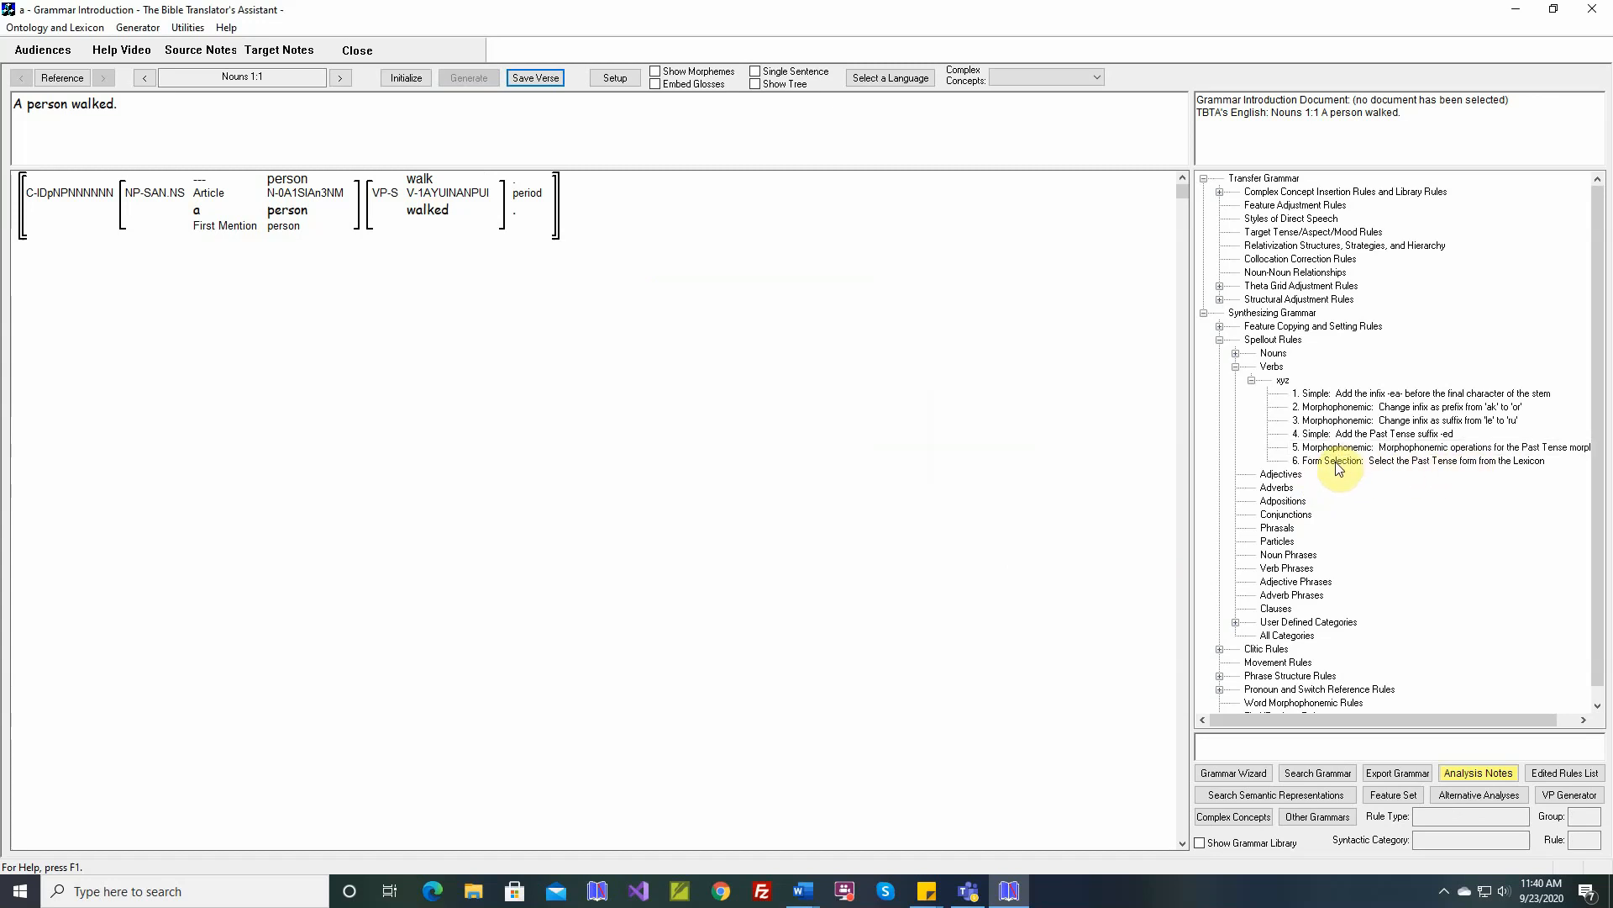
drag(1339, 468, 1337, 397)
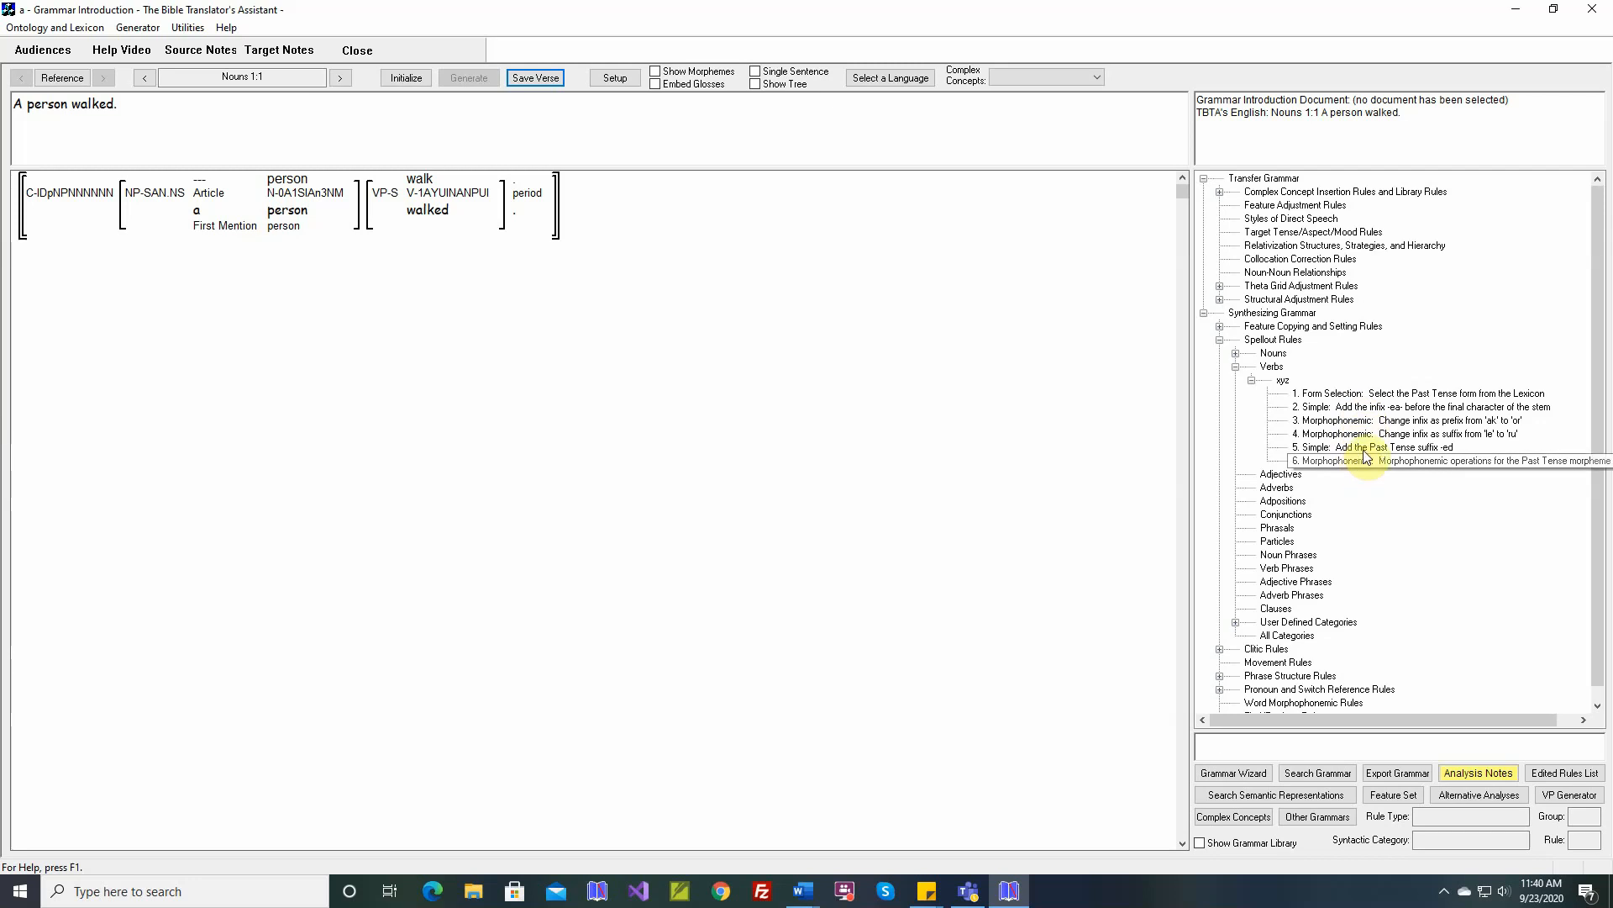
Try Participle and Past Tense as the base form of the -ea- infix rule, then discard the changes.
double_click(1320, 406)
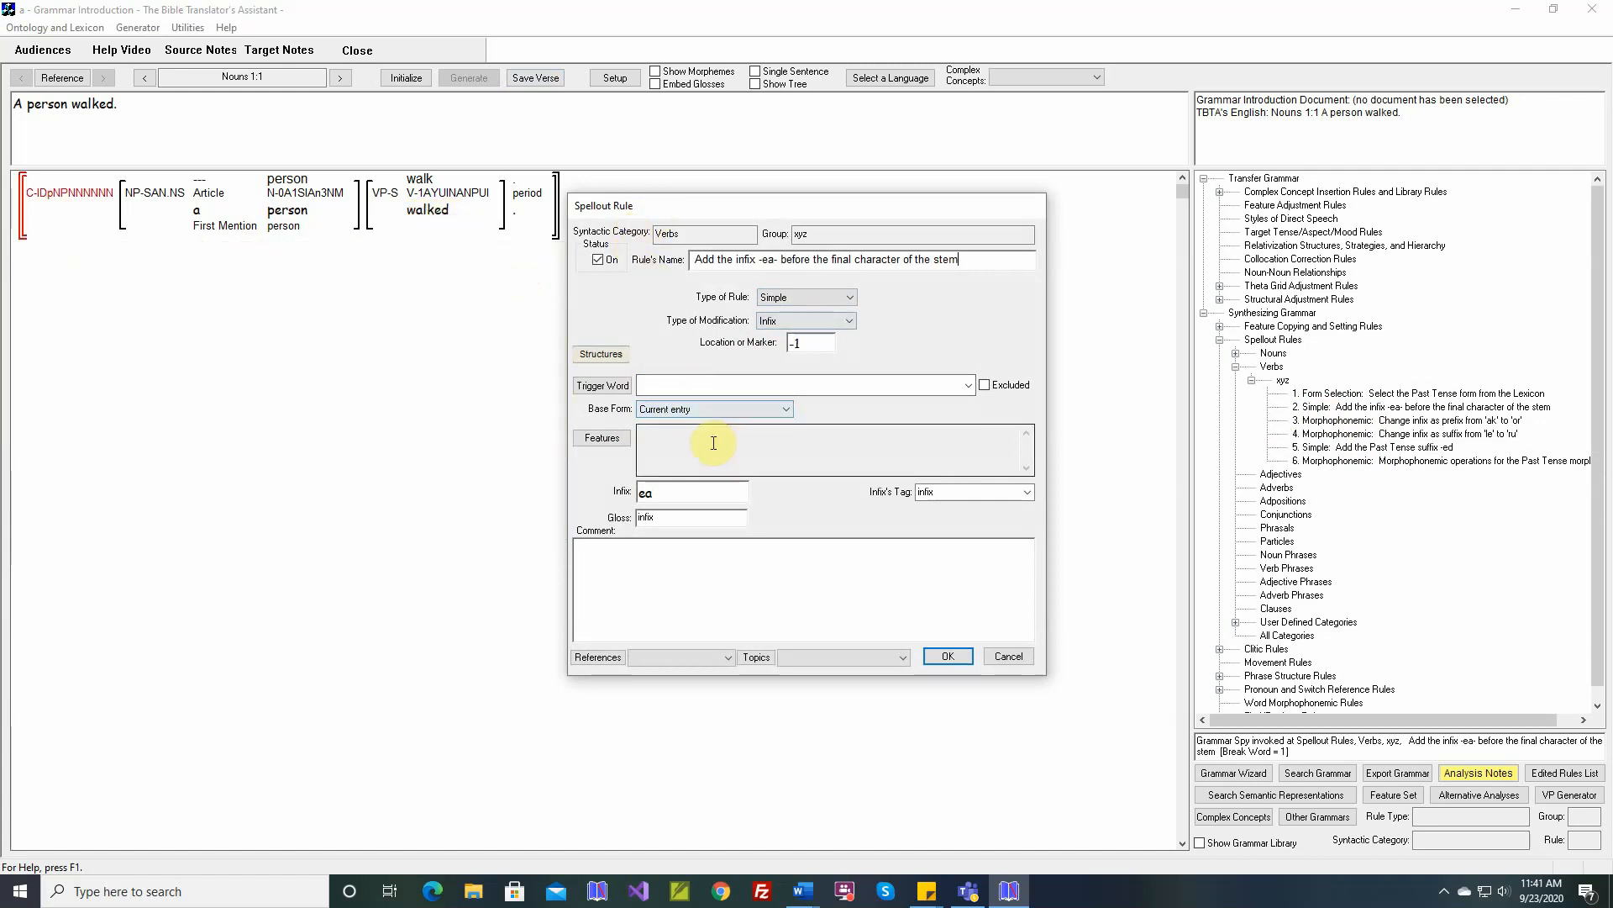
click(786, 410)
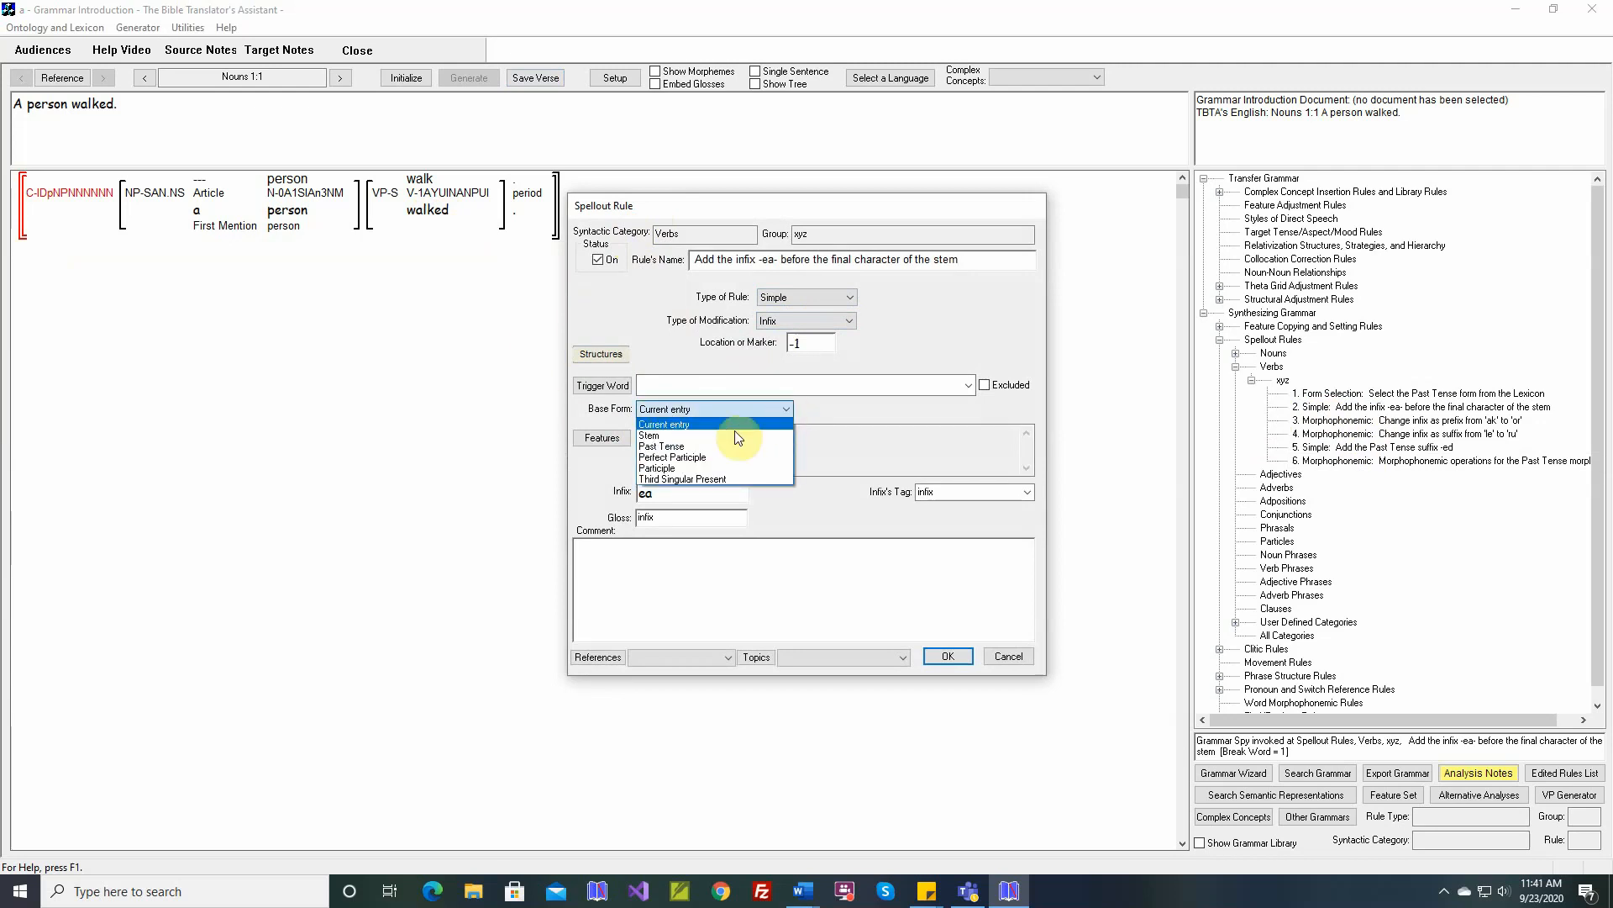
click(686, 467)
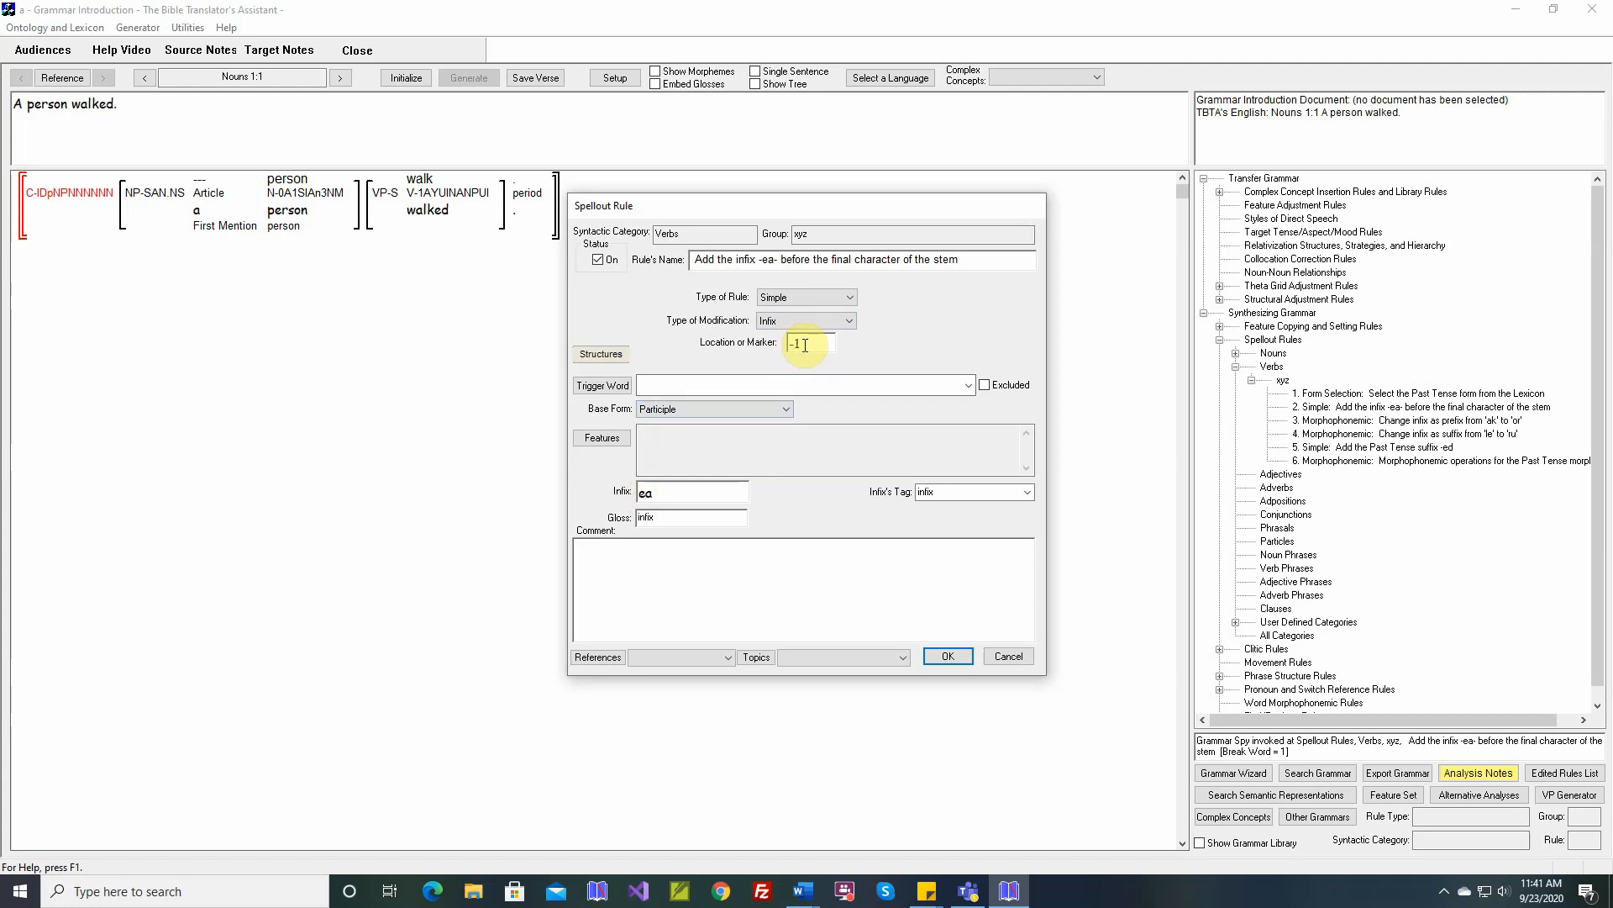
click(789, 409)
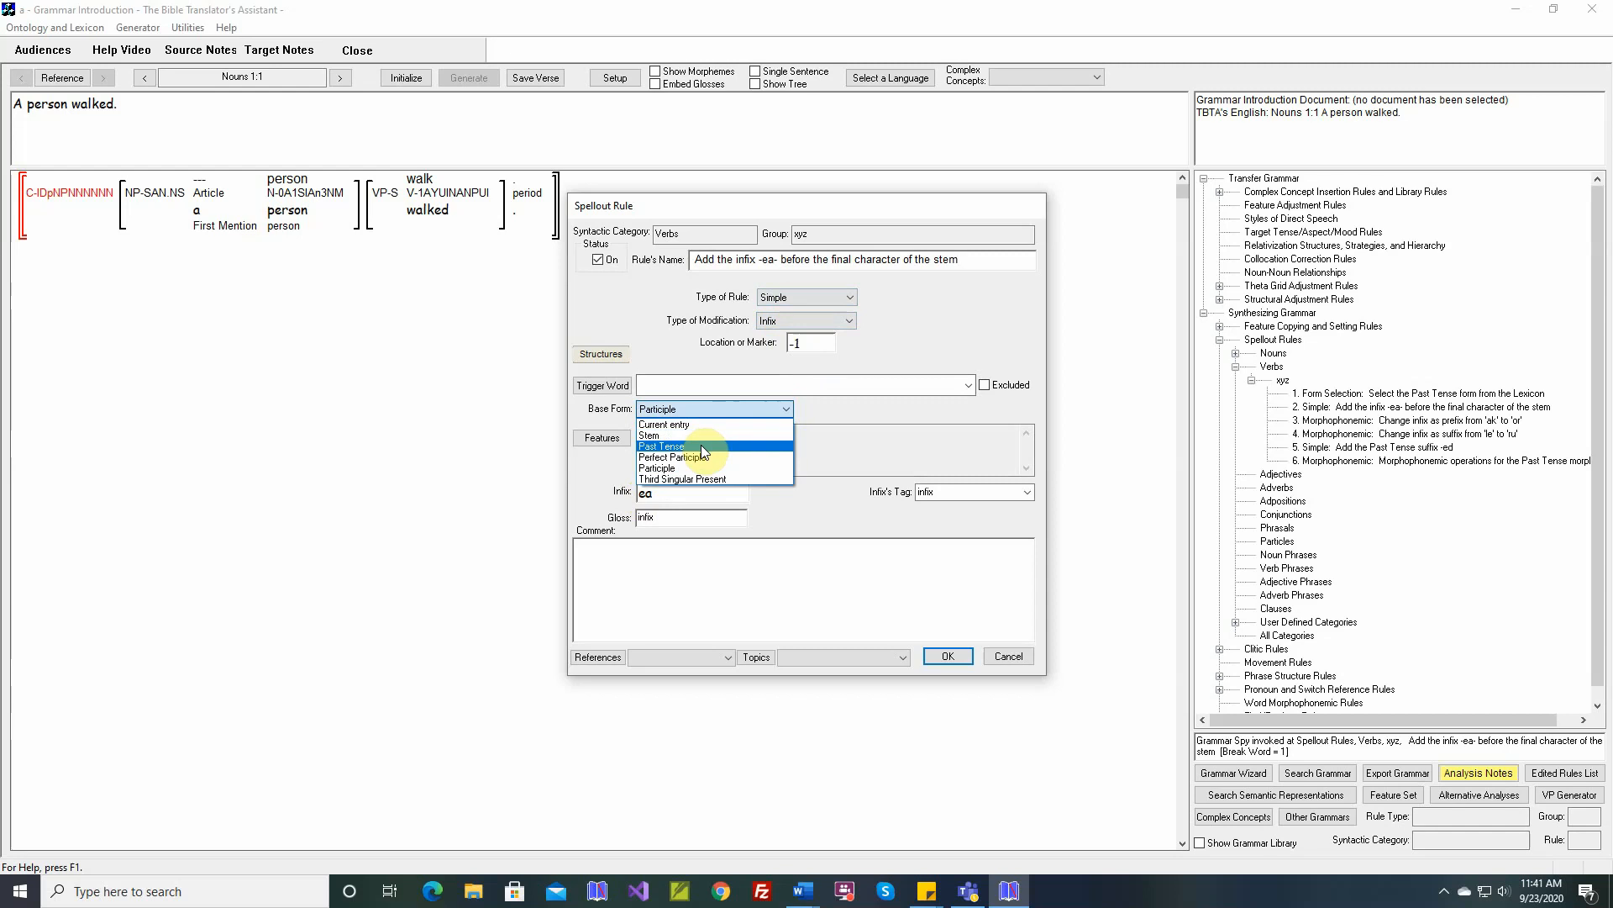
click(700, 445)
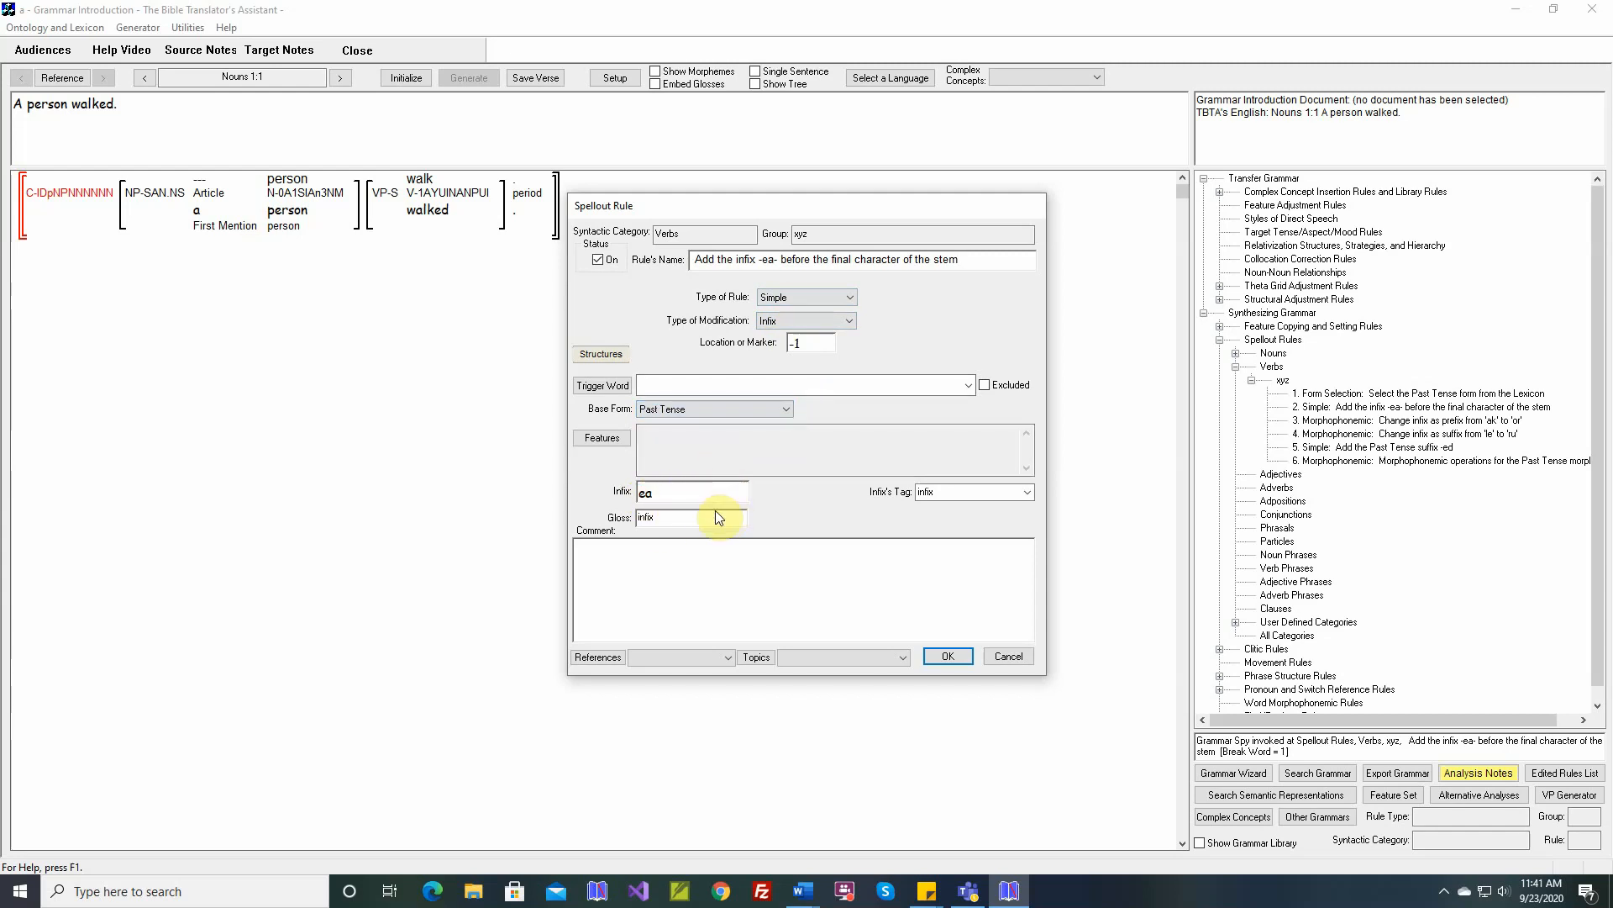
click(1006, 658)
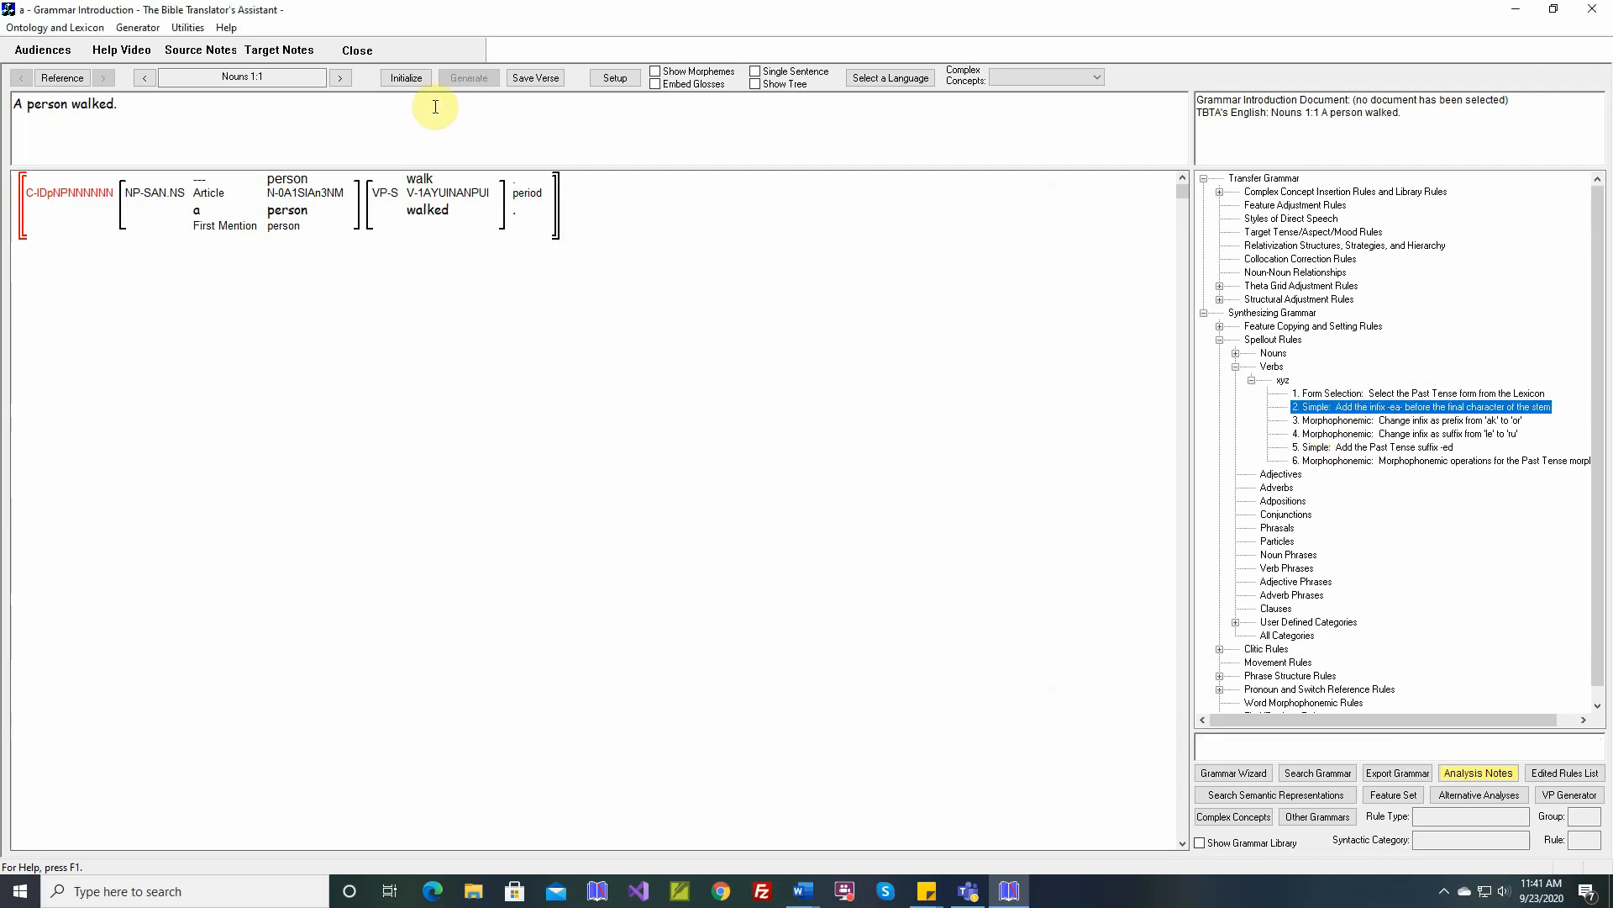
Initialize Nouns 1:1 and generate its text again with the reordered verb rules.
click(410, 81)
click(472, 77)
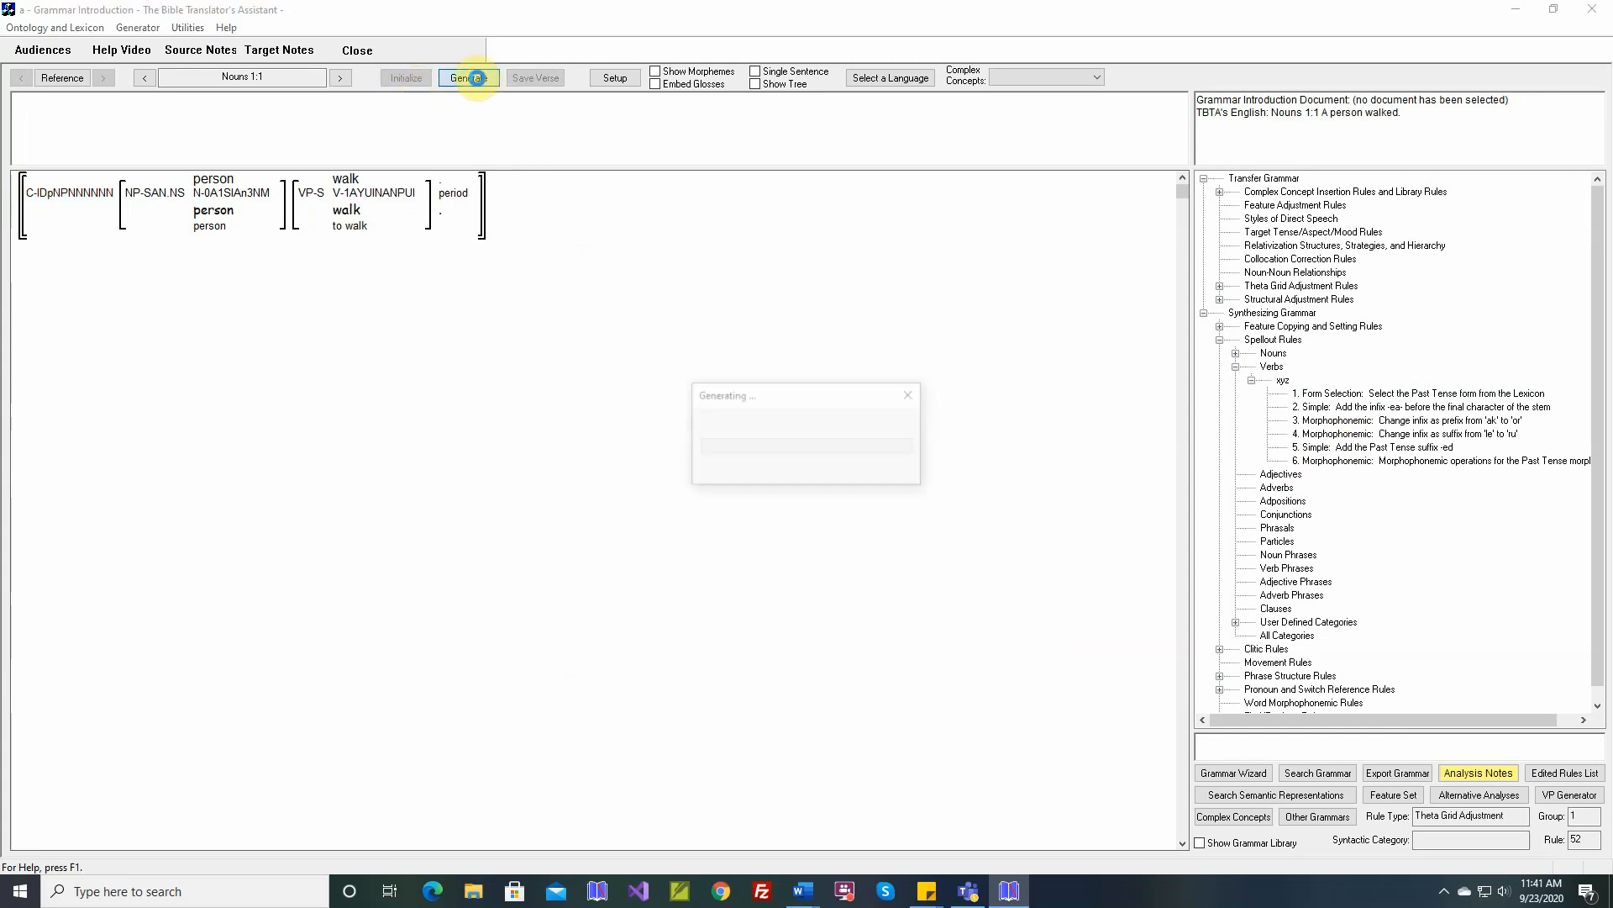